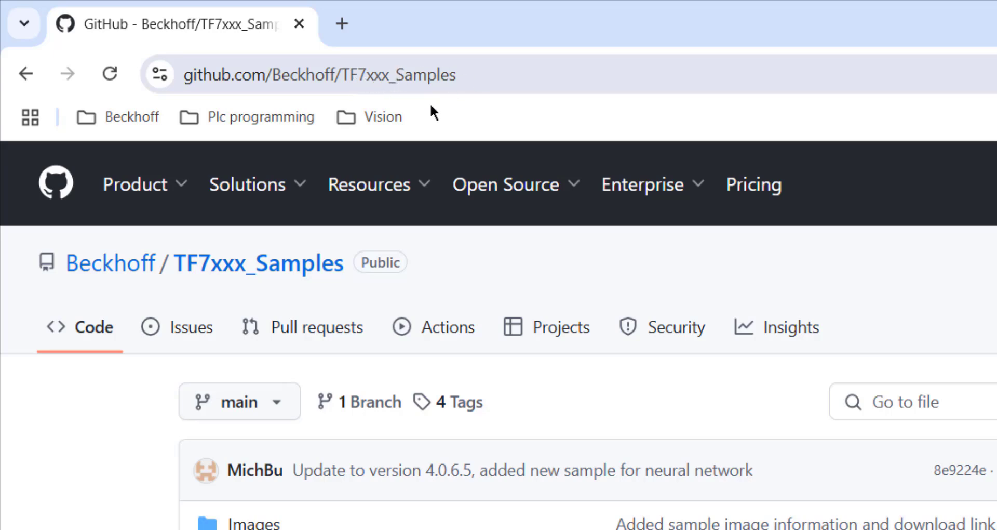
Step: Download the Beckhoff TF7xxx_Samples repository from GitHub as a ZIP archive
{"action": "mouse_move", "coordinate": [510, 214]}
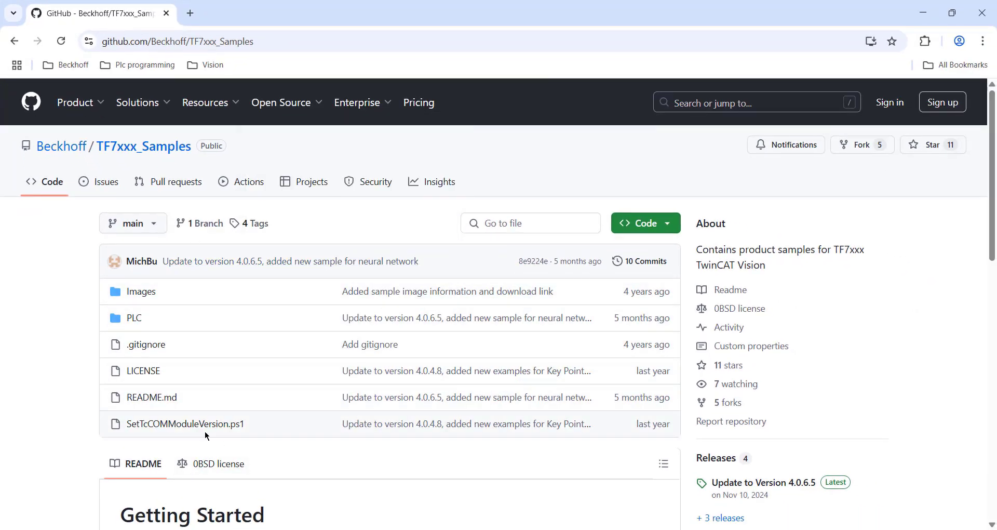
{"action": "left_click", "coordinate": [672, 228]}
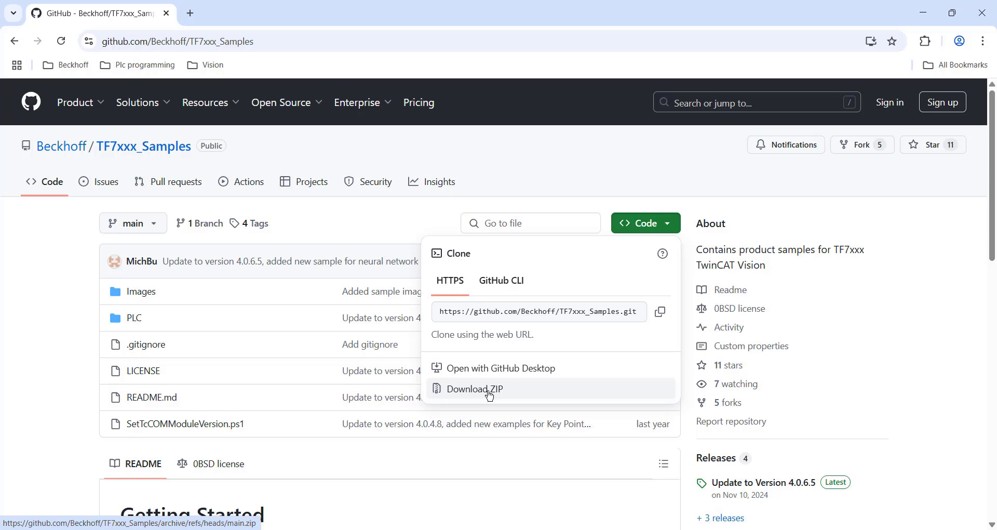
{"action": "left_click", "coordinate": [537, 392]}
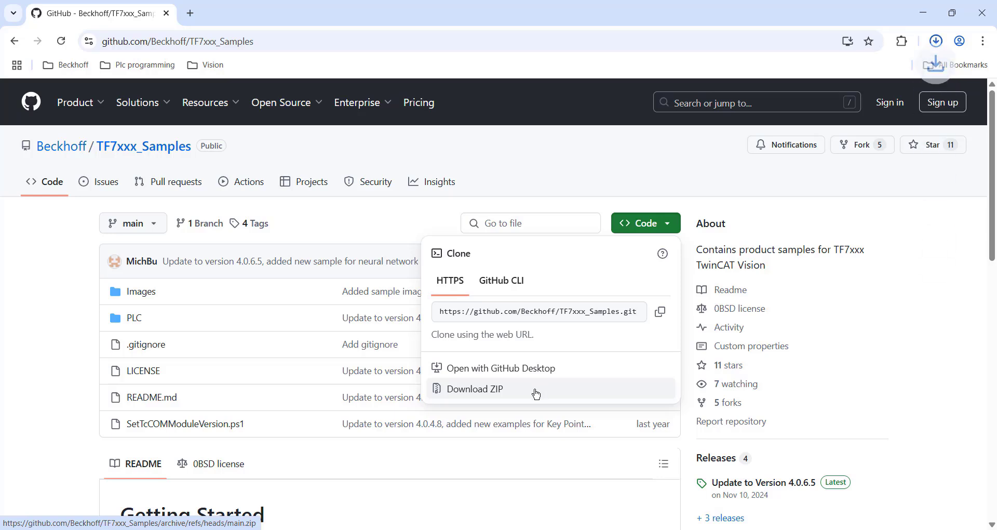
{"action": "left_click", "coordinate": [501, 200]}
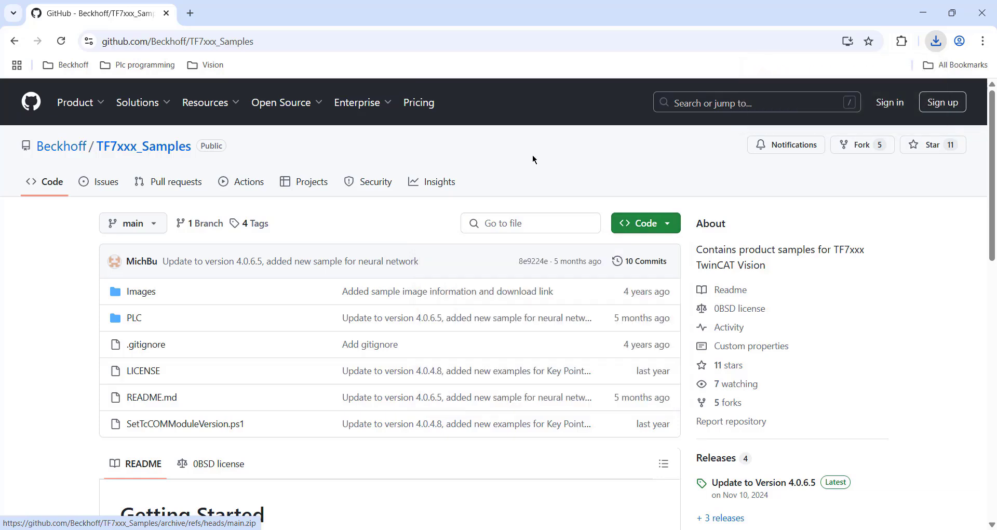
Step: Download the TF7xxx sample images archive linked in the README's Getting Started section, and minimize the browser
{"action": "scroll", "coordinate": [501, 200], "scroll_direction": "down", "scroll_amount": 7}
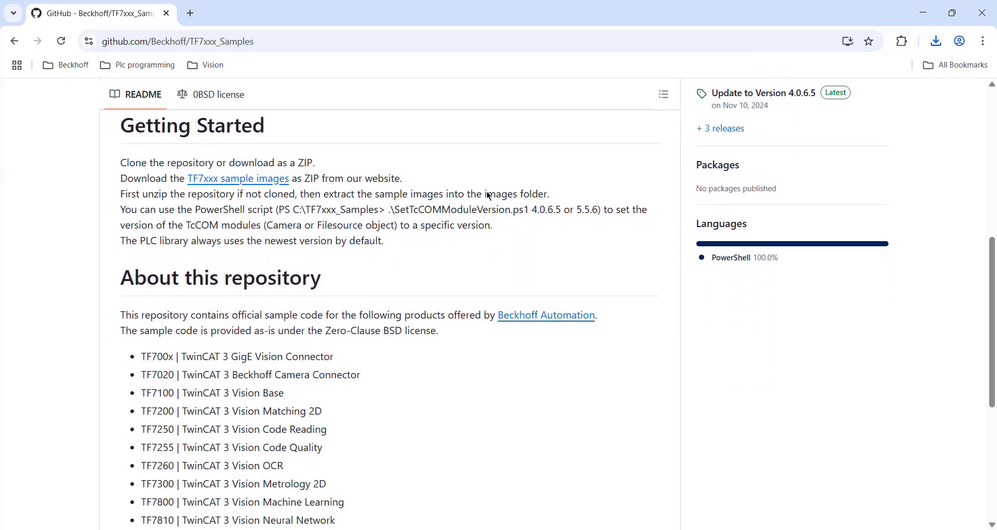
{"action": "scroll", "coordinate": [489, 195], "scroll_direction": "up", "scroll_amount": 1}
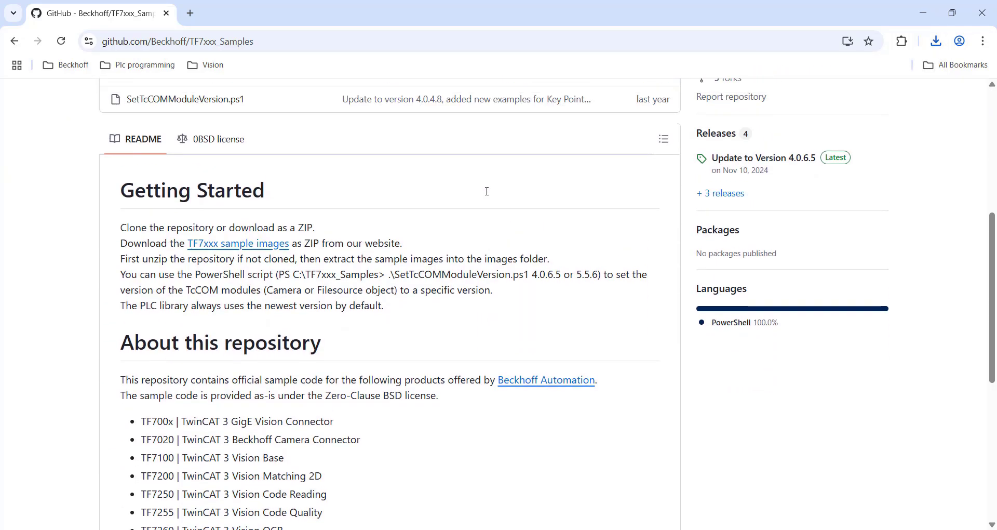
{"action": "left_click", "coordinate": [230, 244]}
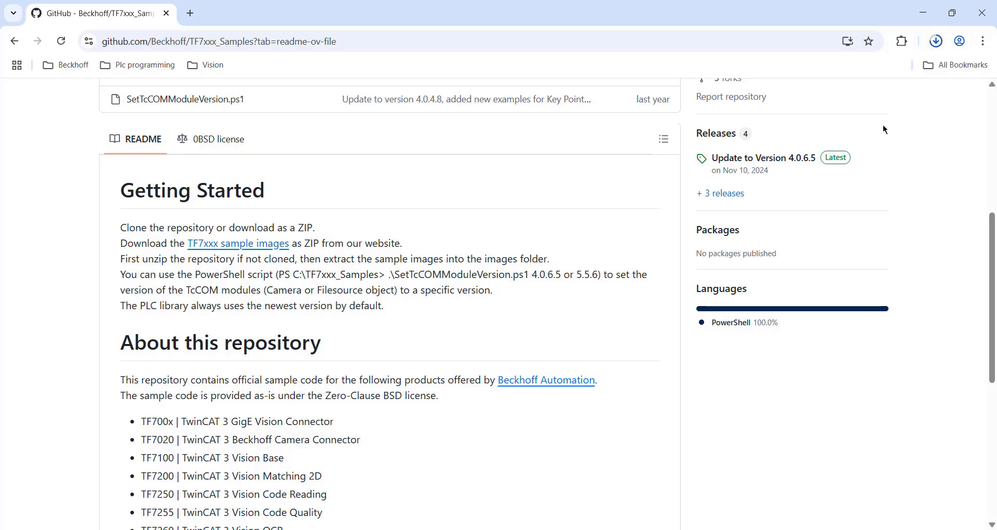
{"action": "left_click", "coordinate": [928, 15]}
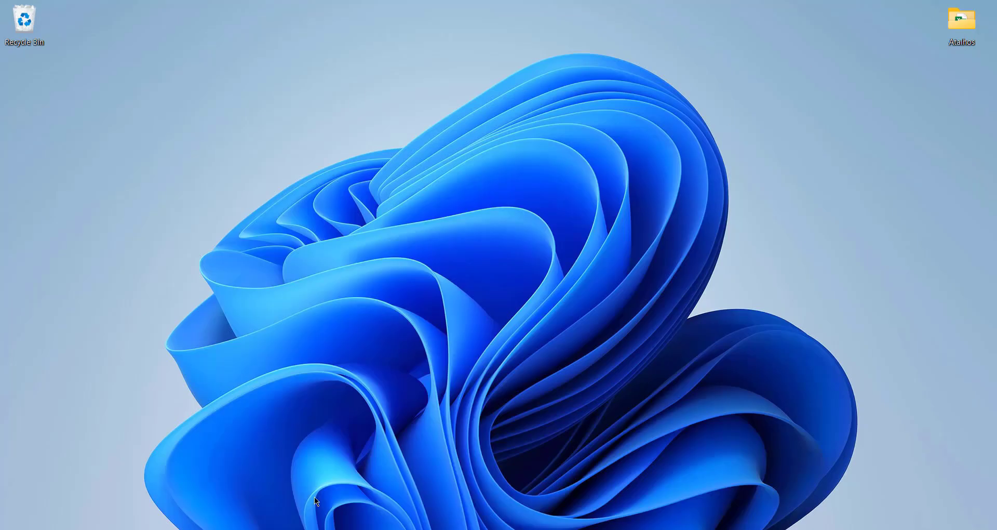
Step: In File Explorer, move the TF7xxx_Samples-main and TF7xxx_Sample_Images archives from Downloads to the desktop, and minimize the folder window
{"action": "key", "text": "alt+Tab"}
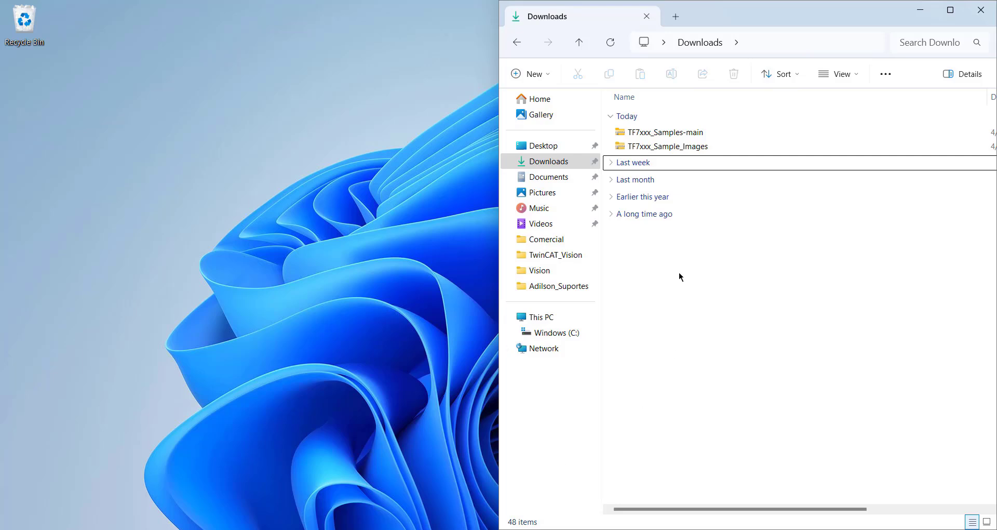
{"action": "left_click_drag", "start_coordinate": [696, 135], "coordinate": [139, 190]}
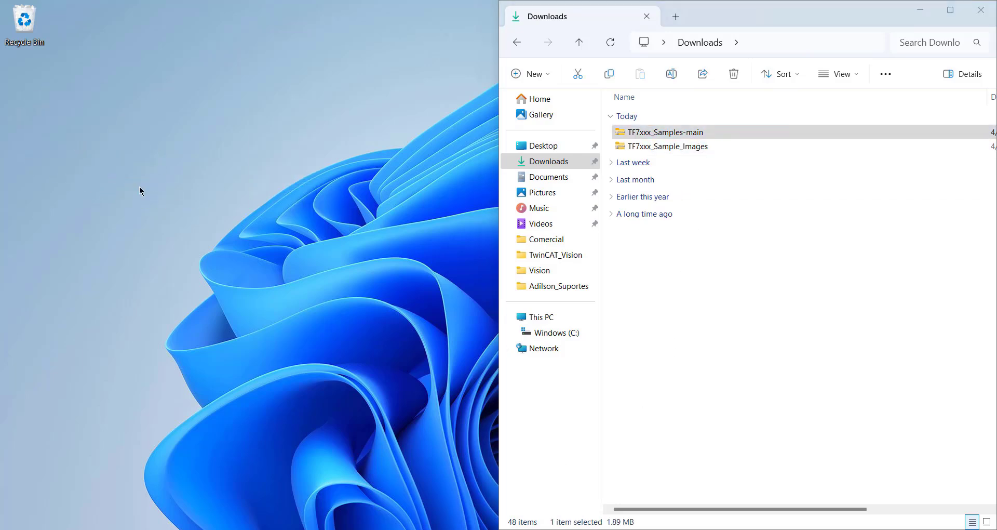
{"action": "left_click_drag", "start_coordinate": [657, 132], "coordinate": [72, 236]}
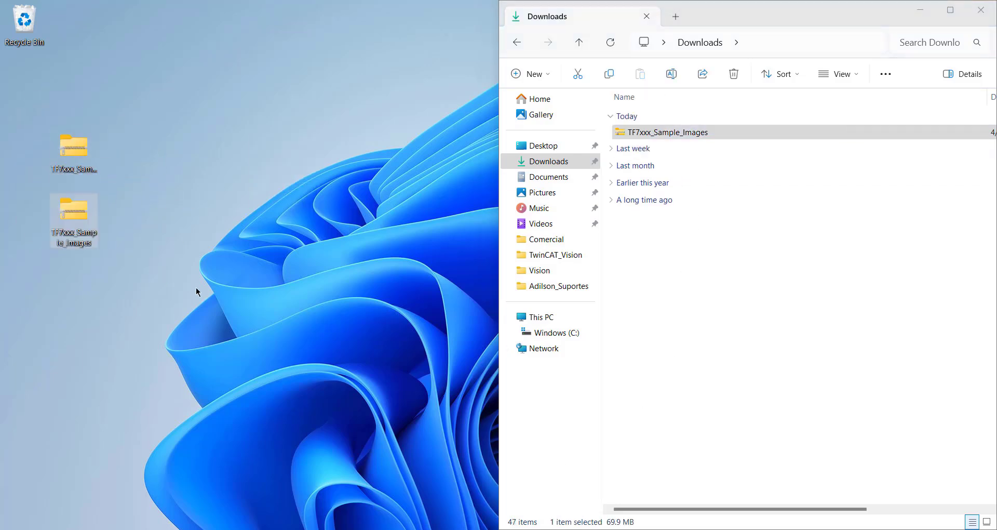
{"action": "left_click", "coordinate": [923, 9]}
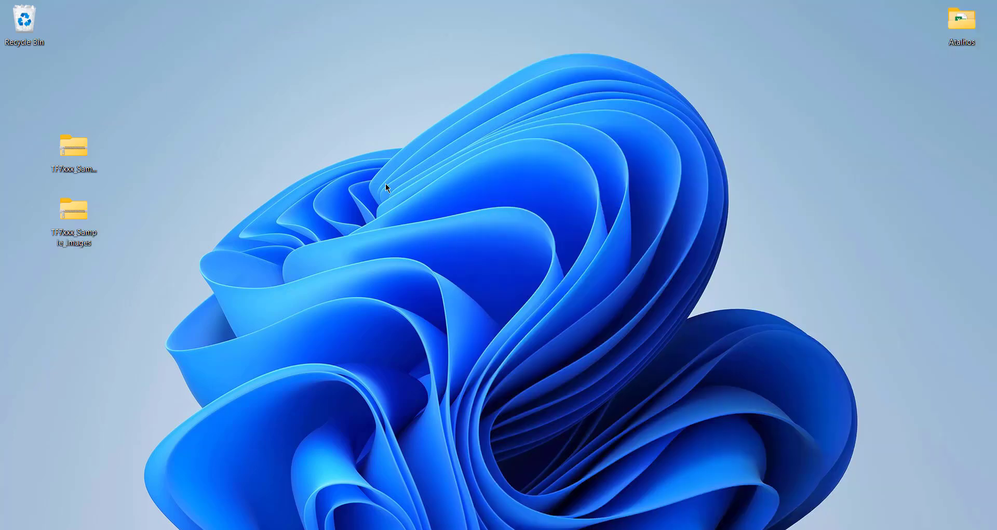
Step: Extract the TF7xxx_Samples-main archive directly onto the desktop with 7-Zip and move the two archives' icons apart
{"action": "left_click", "coordinate": [71, 149]}
{"action": "right_click", "coordinate": [67, 156]}
{"action": "mouse_move", "coordinate": [129, 256]}
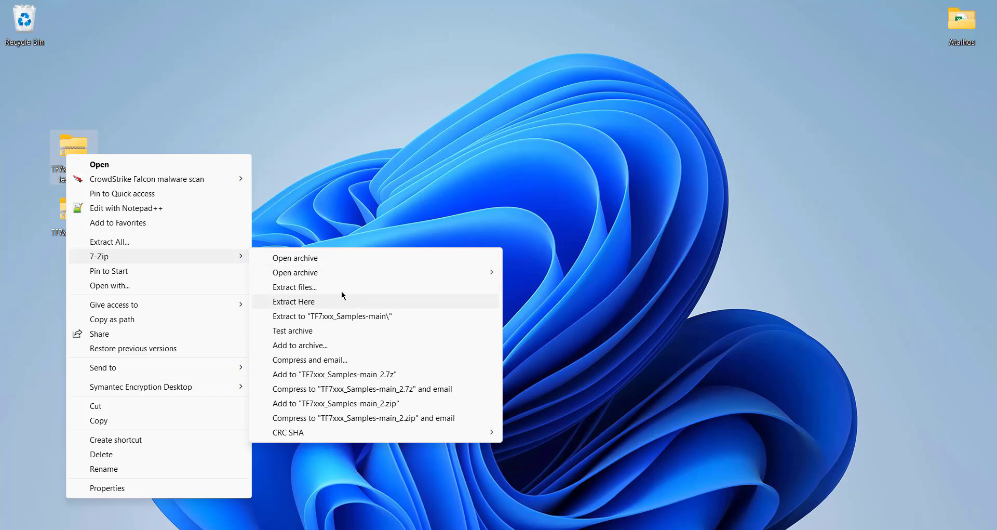
{"action": "left_click", "coordinate": [337, 303]}
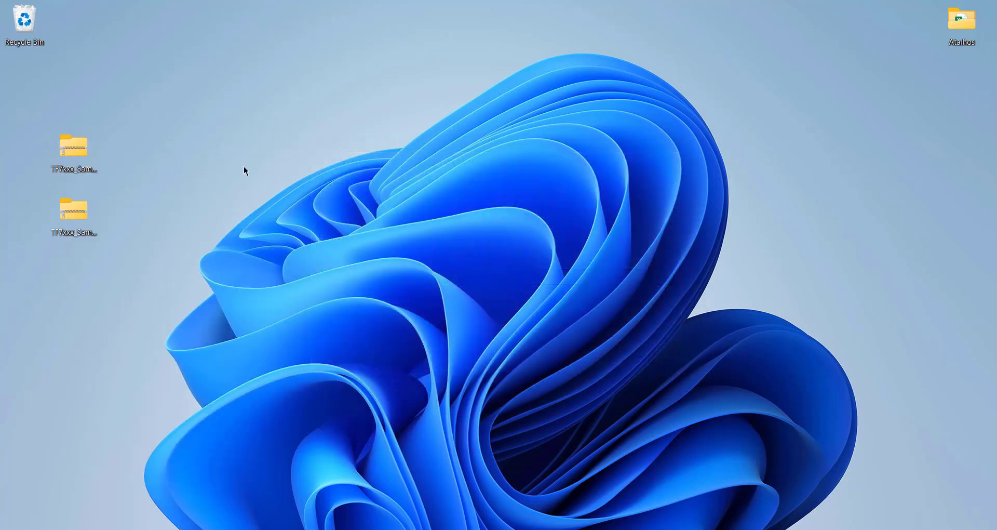
{"action": "left_click_drag", "start_coordinate": [74, 218], "coordinate": [222, 86]}
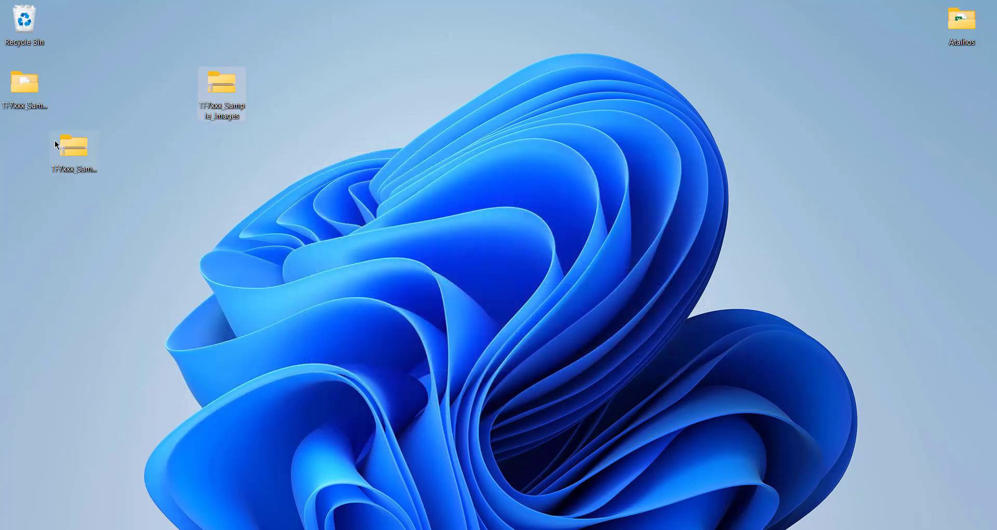
{"action": "left_click_drag", "start_coordinate": [57, 147], "coordinate": [25, 230]}
Step: Move the TF7xxx_Sample_Images archive from the desktop into the Images folder of the extracted TF7xxx_Samples-main
{"action": "double_click", "coordinate": [19, 83]}
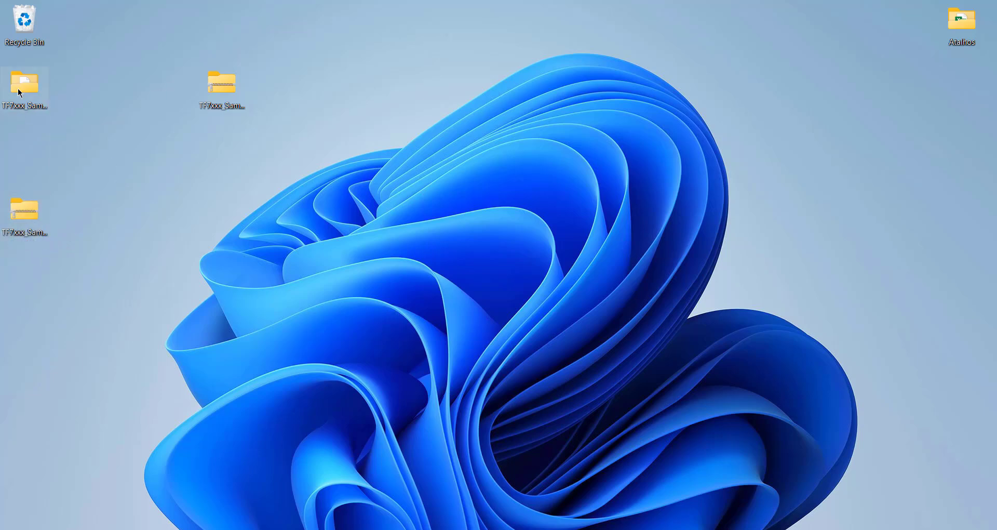
{"action": "double_click", "coordinate": [173, 116]}
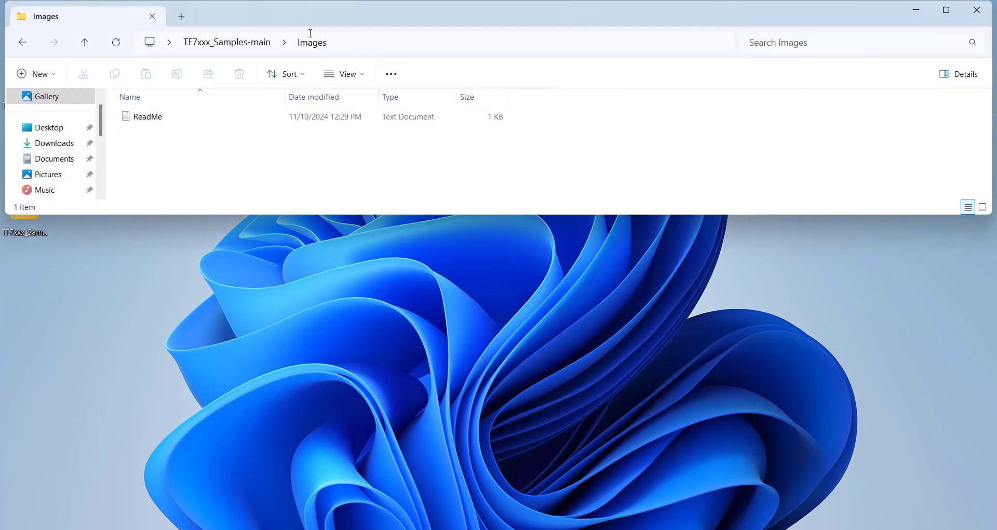
{"action": "left_click_drag", "start_coordinate": [314, 20], "coordinate": [994, 182]}
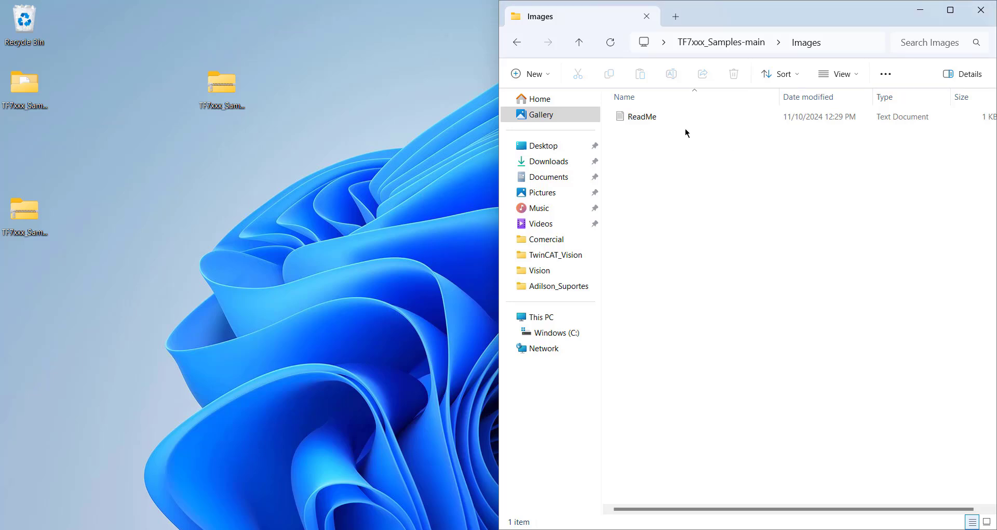
{"action": "left_click", "coordinate": [295, 172]}
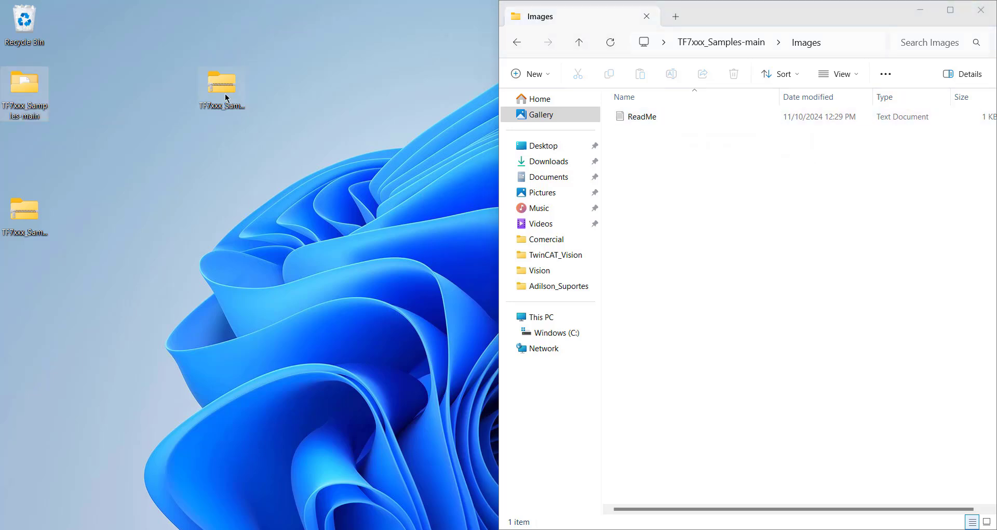
{"action": "left_click", "coordinate": [215, 87]}
{"action": "left_click_drag", "start_coordinate": [242, 108], "coordinate": [709, 213]}
Step: Extract the TF7xxx_Sample_Images archive with 7-Zip directly into the Images folder
{"action": "left_click", "coordinate": [662, 131]}
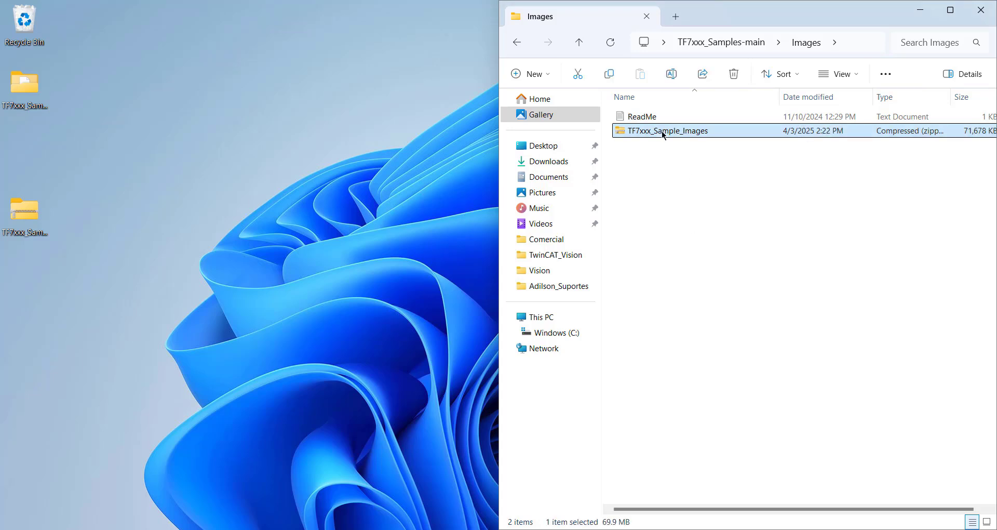
{"action": "right_click", "coordinate": [661, 130]}
{"action": "mouse_move", "coordinate": [696, 262]}
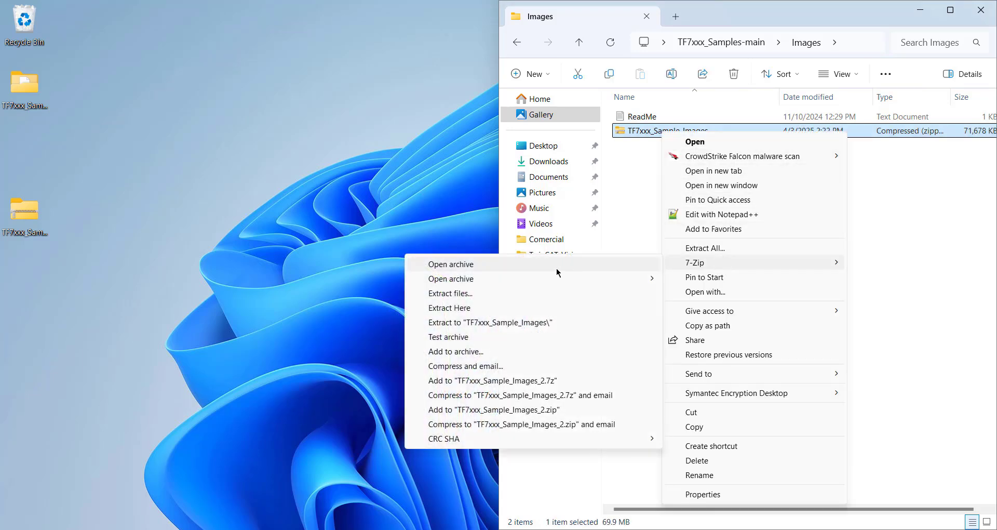
{"action": "left_click", "coordinate": [441, 307]}
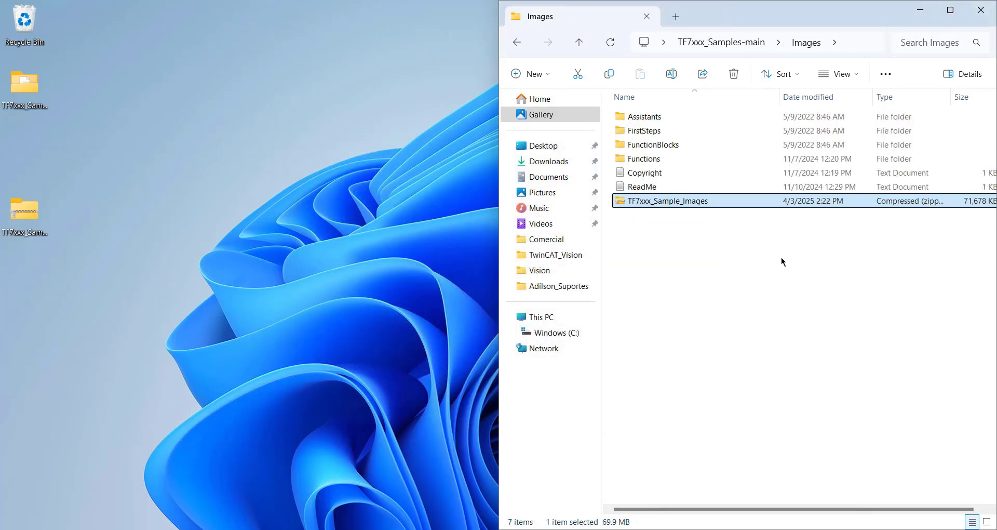
{"action": "left_click", "coordinate": [770, 275]}
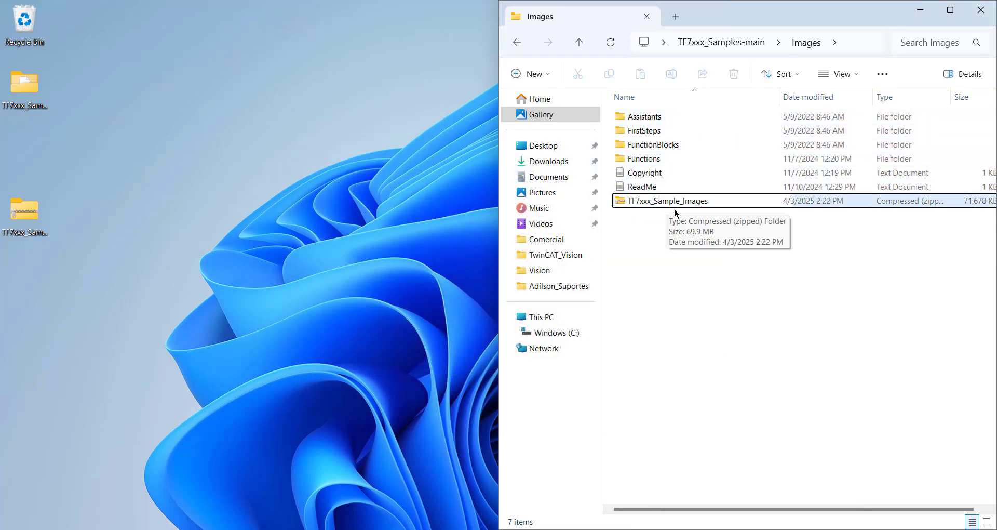
Step: Delete the TF7xxx_Sample_Images archive from the Images folder and close the folder window
{"action": "left_click", "coordinate": [653, 202]}
{"action": "left_click", "coordinate": [653, 203]}
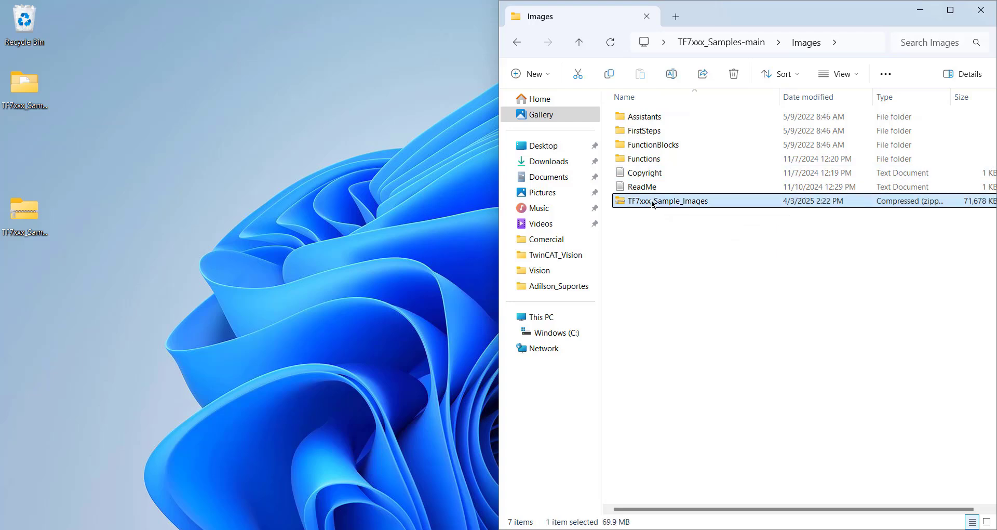
{"action": "key", "text": "Delete"}
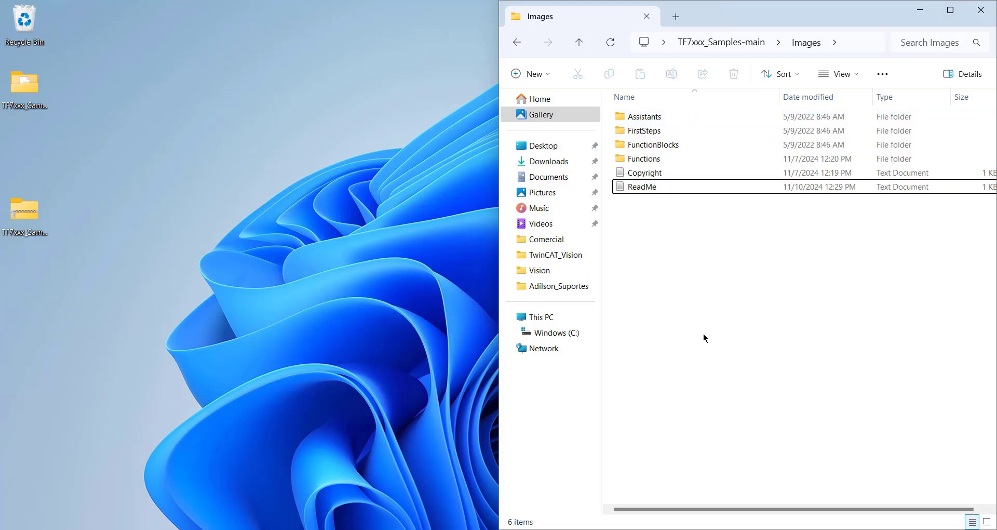
{"action": "left_click", "coordinate": [980, 10]}
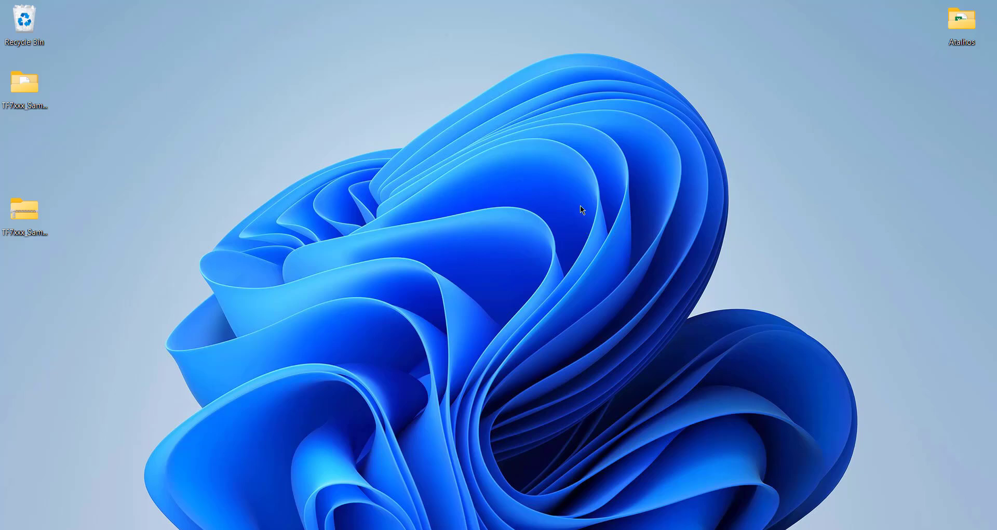
Step: Open TwinCAT XAE Shell maximized and start a new project from the TwinCAT XAE Project (XML format) template
{"action": "left_click", "coordinate": [892, 446]}
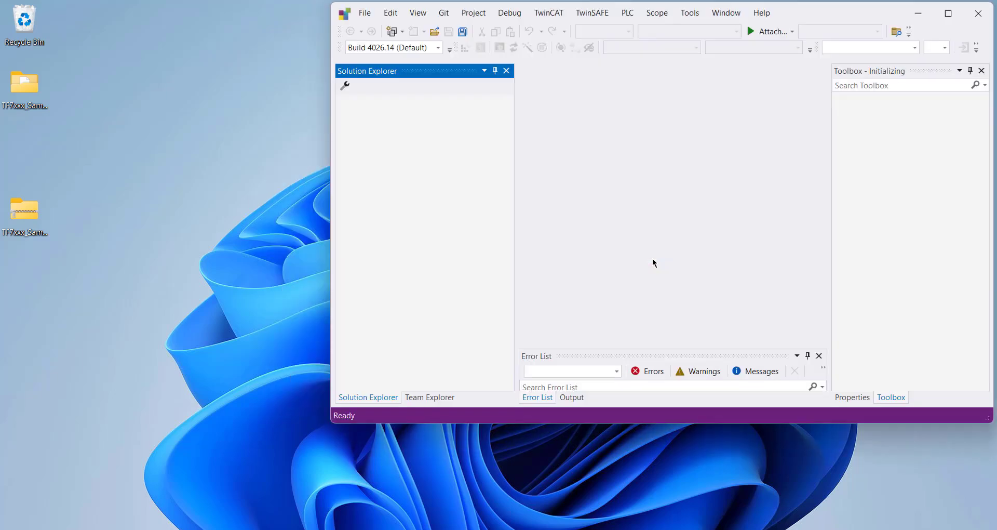
{"action": "left_click", "coordinate": [954, 22]}
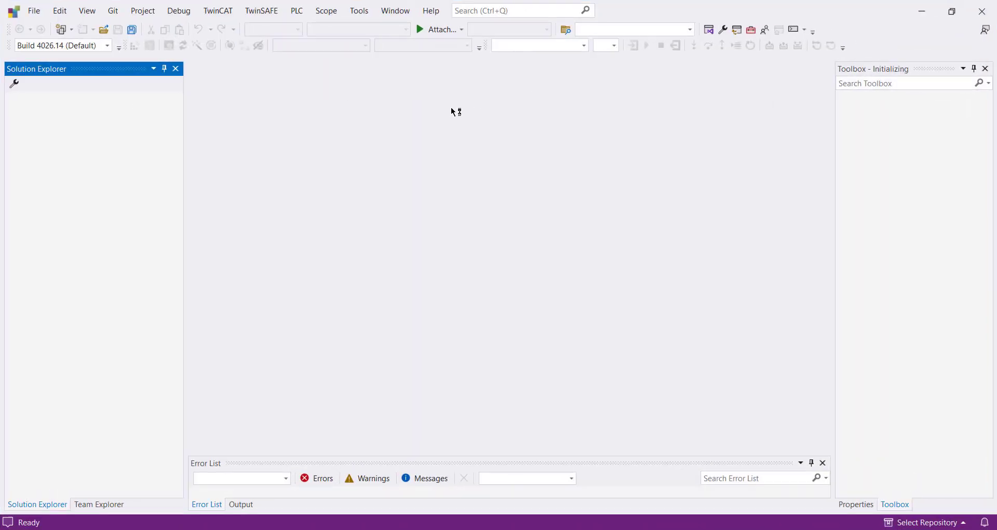
{"action": "left_click", "coordinate": [37, 12]}
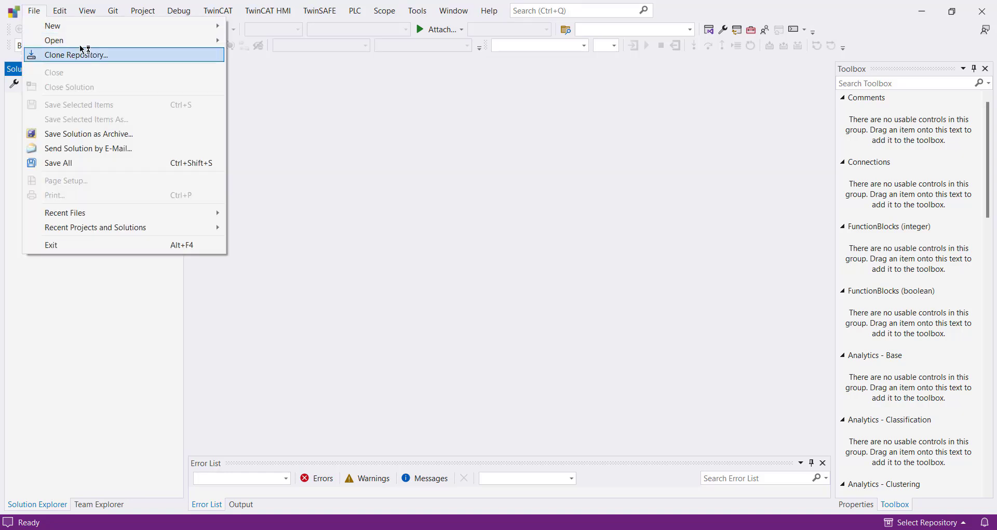
{"action": "mouse_move", "coordinate": [91, 26]}
{"action": "left_click", "coordinate": [273, 29]}
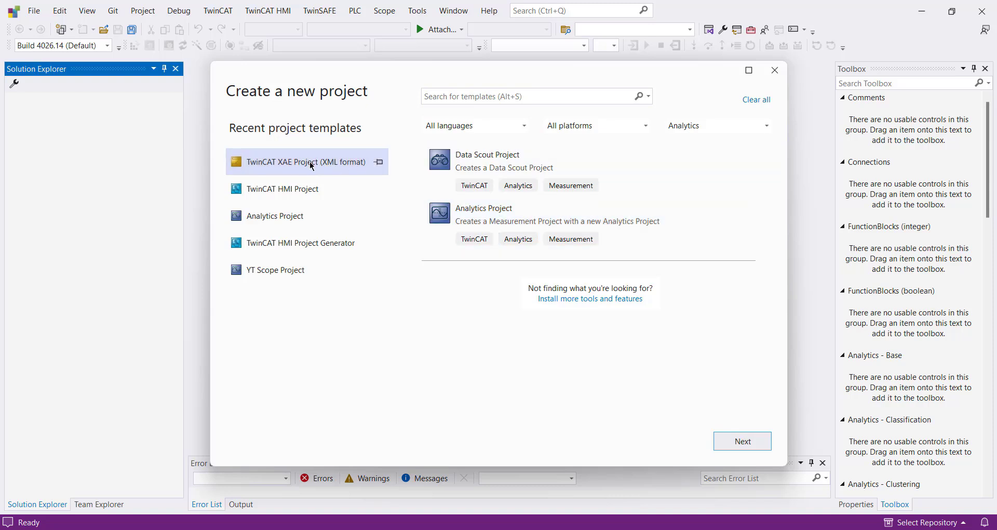
{"action": "left_click", "coordinate": [743, 441]}
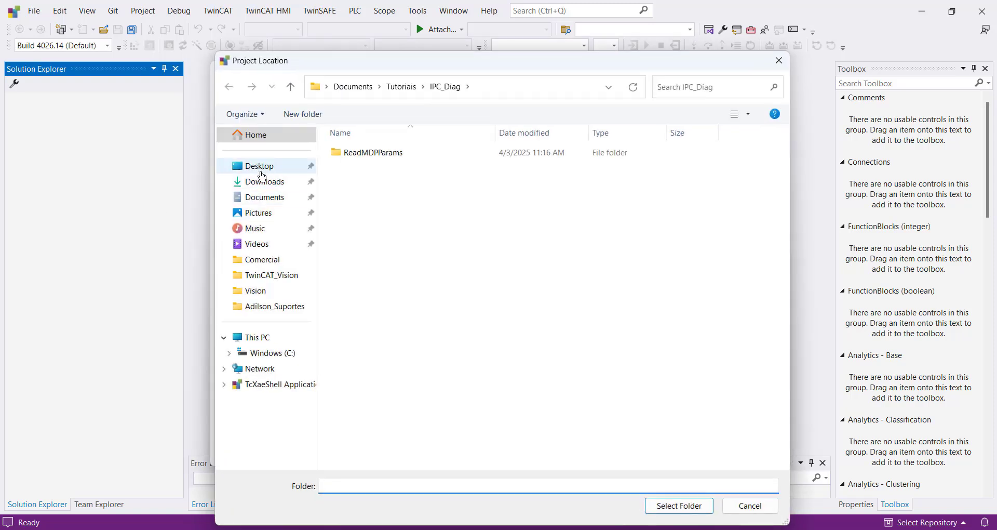
Step: Set the project location to the desktop, name the project MyFirstVision, and create it
{"action": "left_click", "coordinate": [267, 170]}
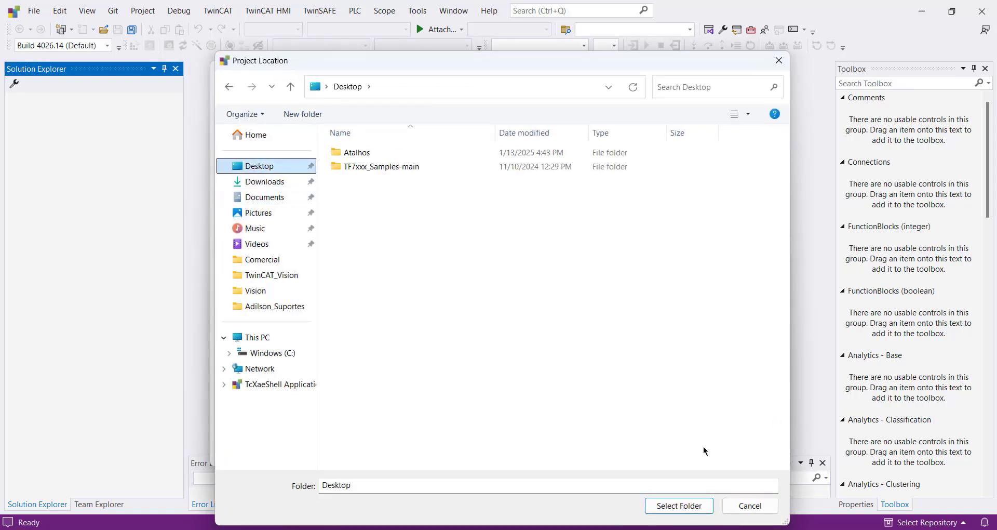
{"action": "left_click", "coordinate": [677, 507]}
{"action": "triple_click", "coordinate": [331, 169]}
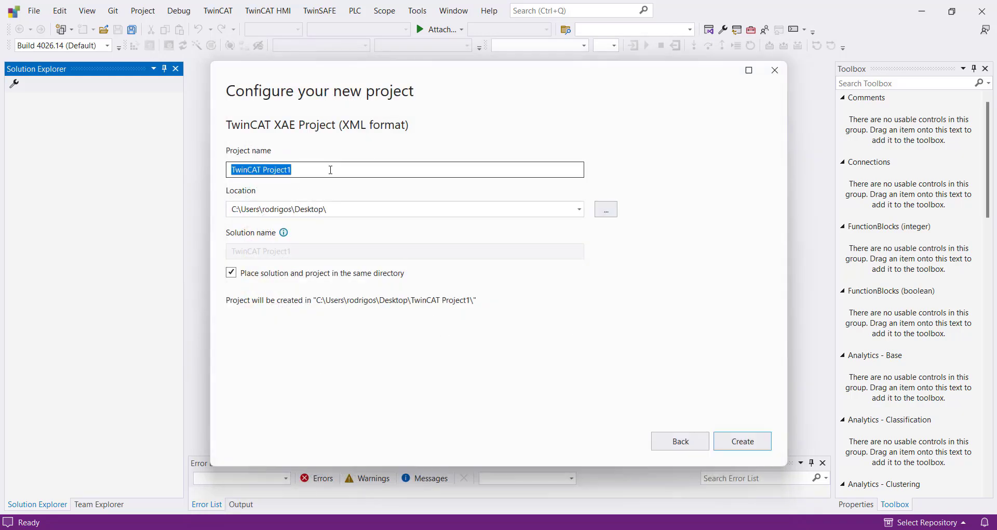
{"action": "type", "text": "MyFirst"}
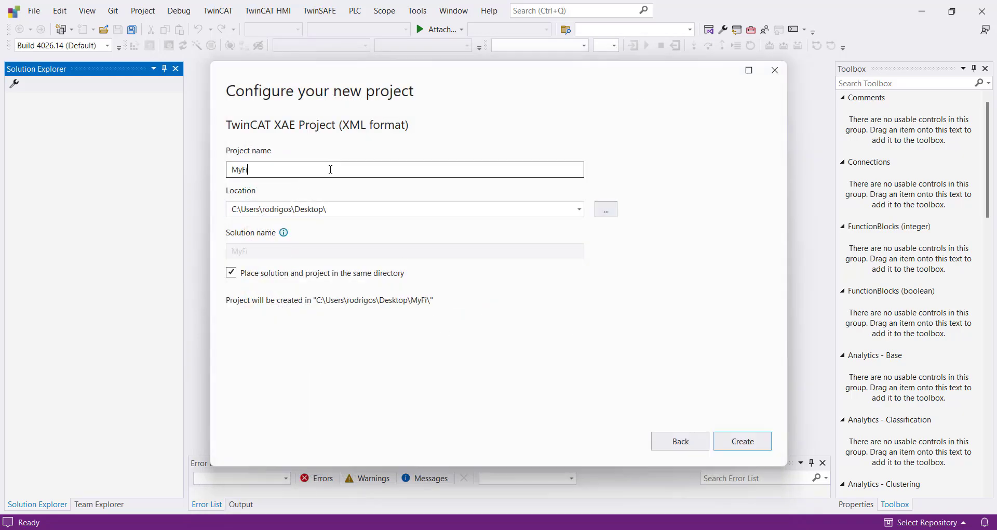
{"action": "type", "text": "Vision"}
{"action": "key", "text": "Return"}
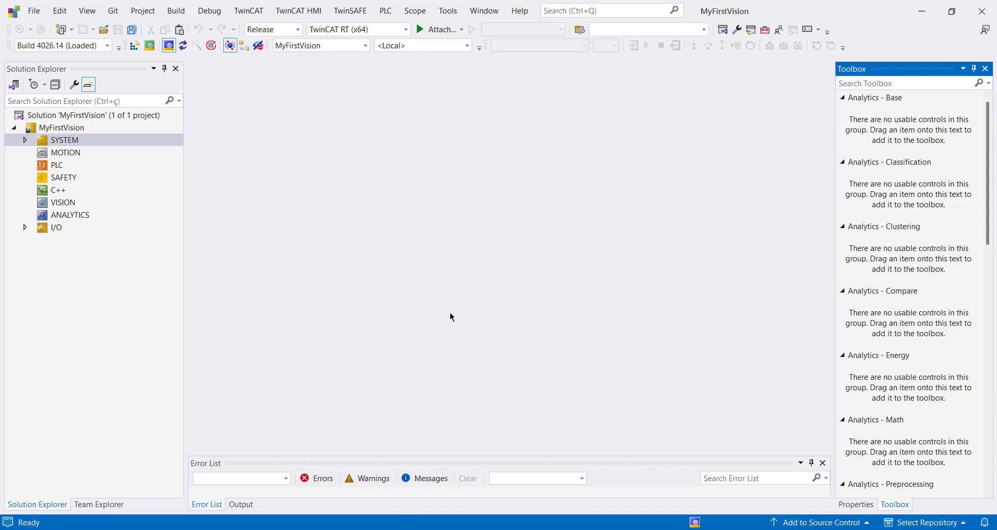
Step: Run an Ethernet broadcast search for target systems on all network adapters and select VisionPC as the host
{"action": "left_click", "coordinate": [422, 46]}
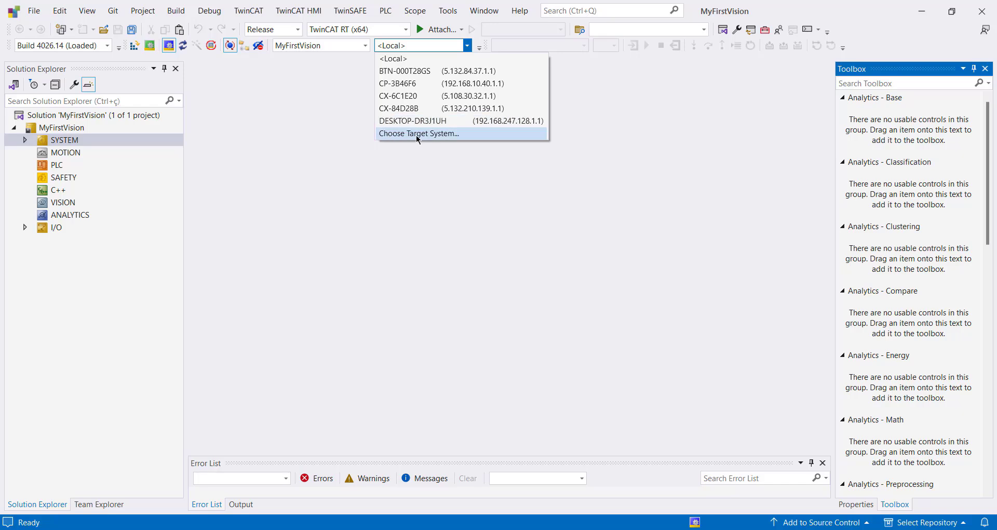
{"action": "left_click", "coordinate": [432, 134]}
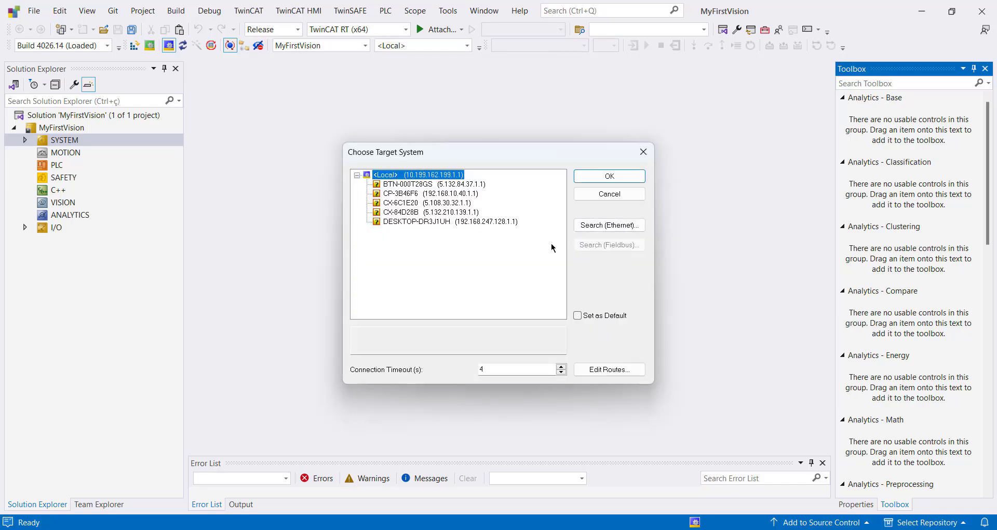
{"action": "left_click", "coordinate": [613, 225]}
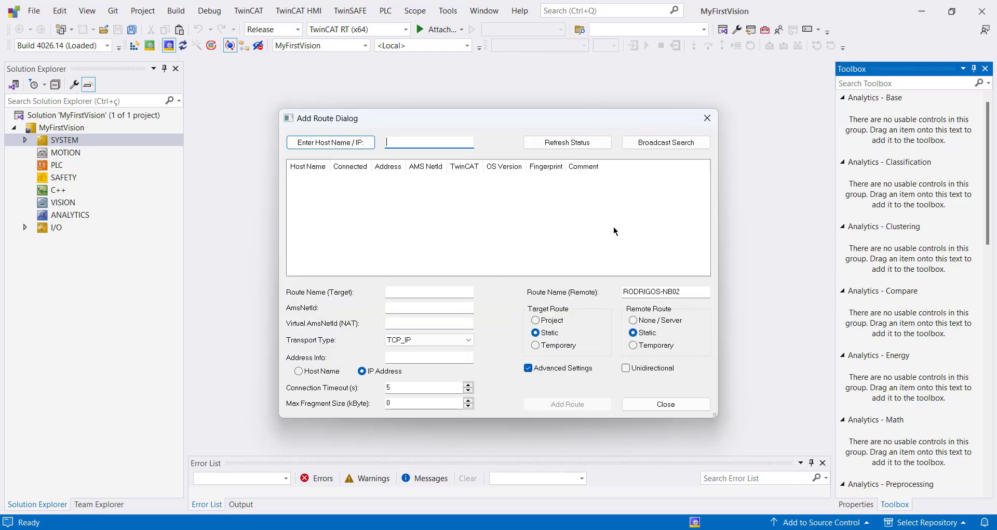
{"action": "left_click", "coordinate": [671, 146]}
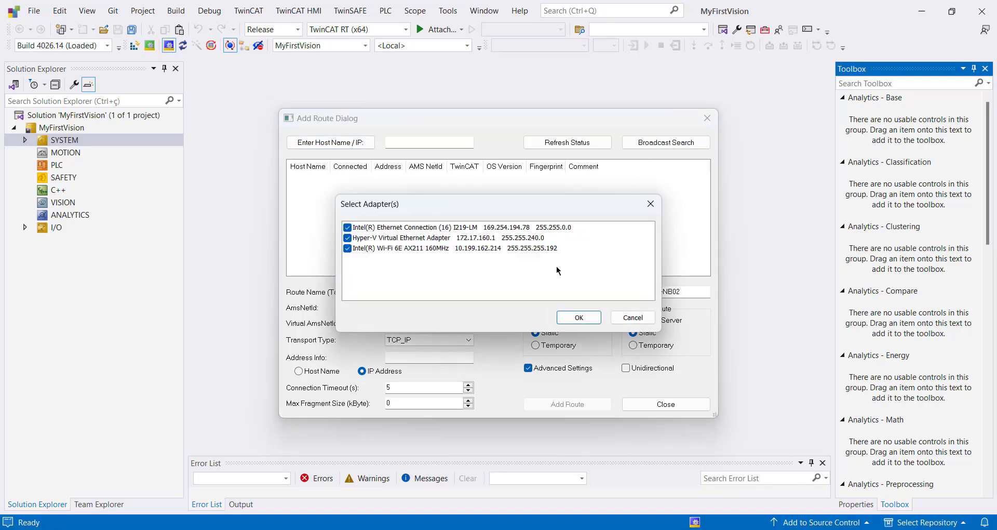
{"action": "left_click", "coordinate": [578, 314]}
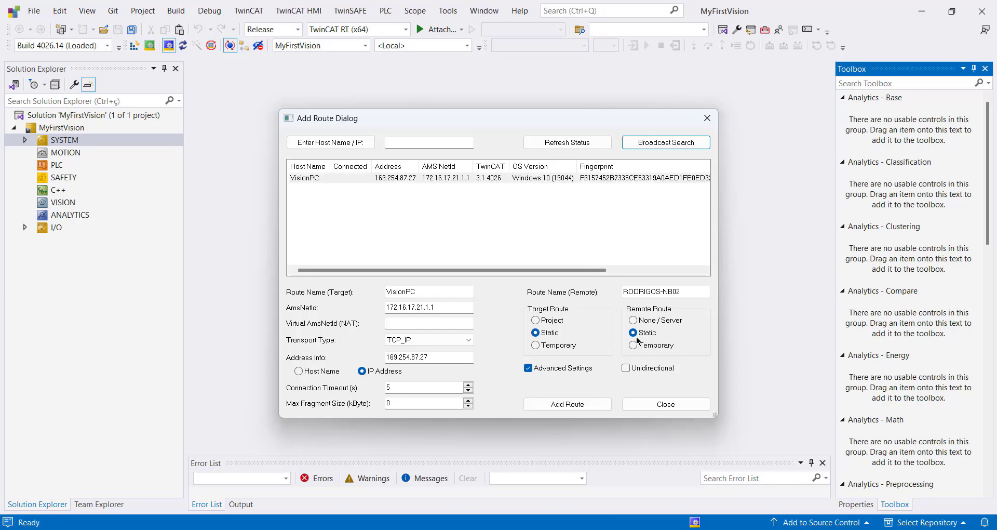
{"action": "left_click", "coordinate": [371, 179]}
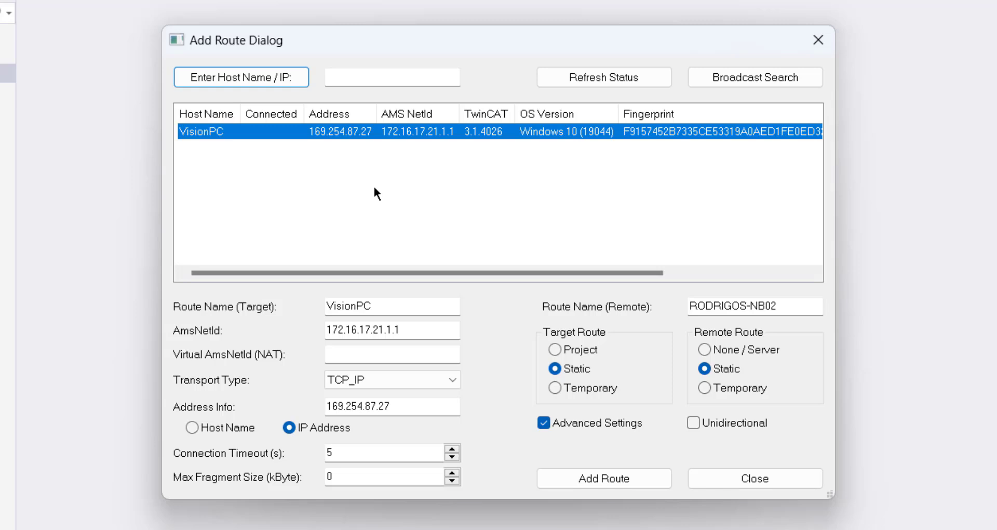
Step: Add a static TCP_IP route to VisionPC, using Administrator as the remote user and entering the account password
{"action": "left_click", "coordinate": [606, 476]}
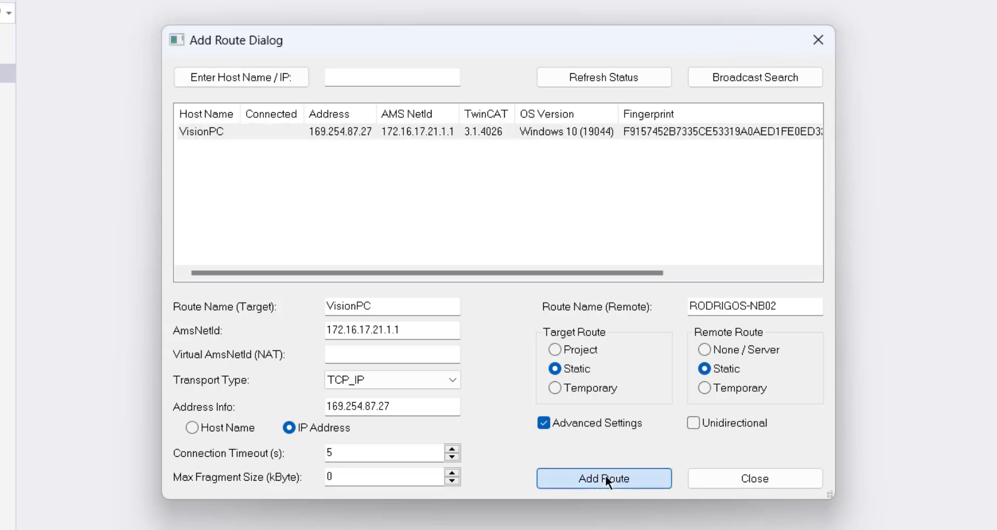
{"action": "left_click_drag", "start_coordinate": [393, 262], "coordinate": [275, 260]}
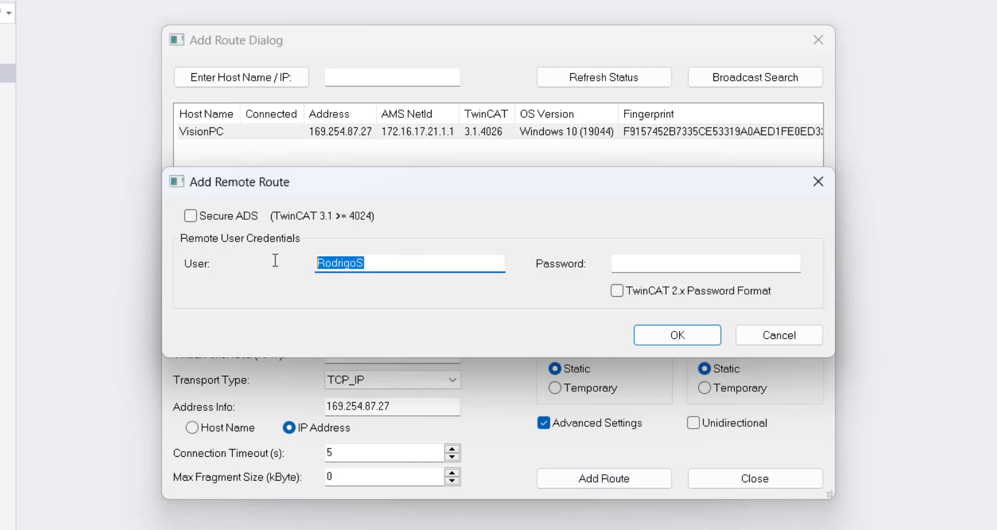
{"action": "type", "text": "Administra"}
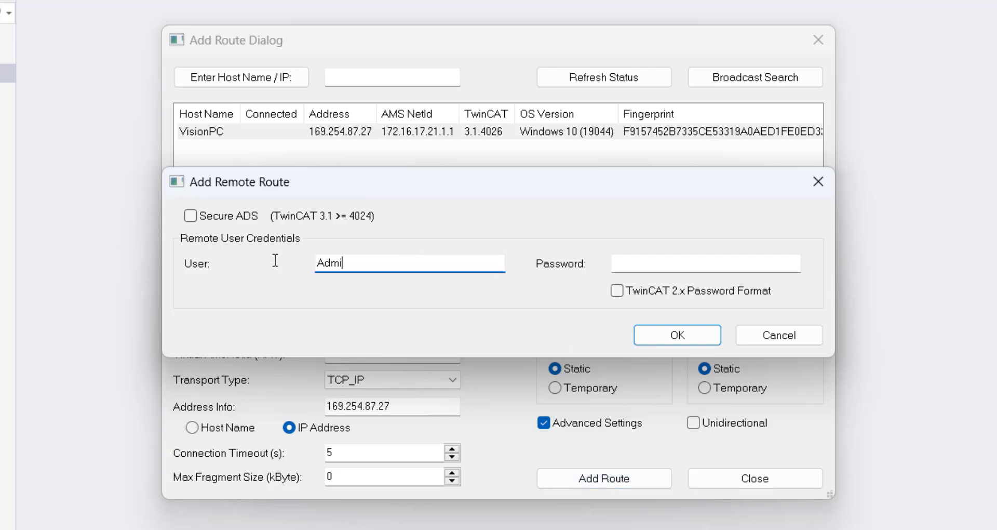
{"action": "type", "text": "tor"}
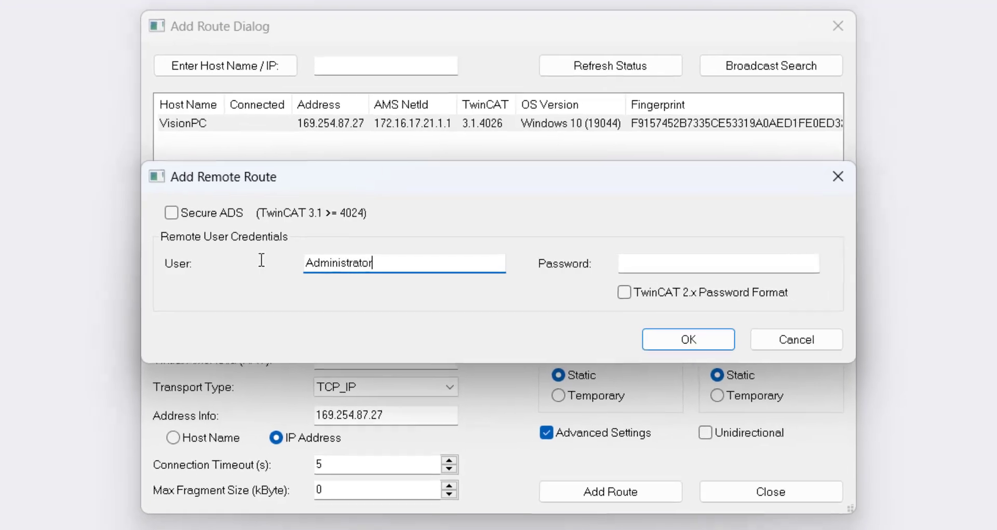
{"action": "key", "text": "Tab"}
{"action": "type", "text": "1"}
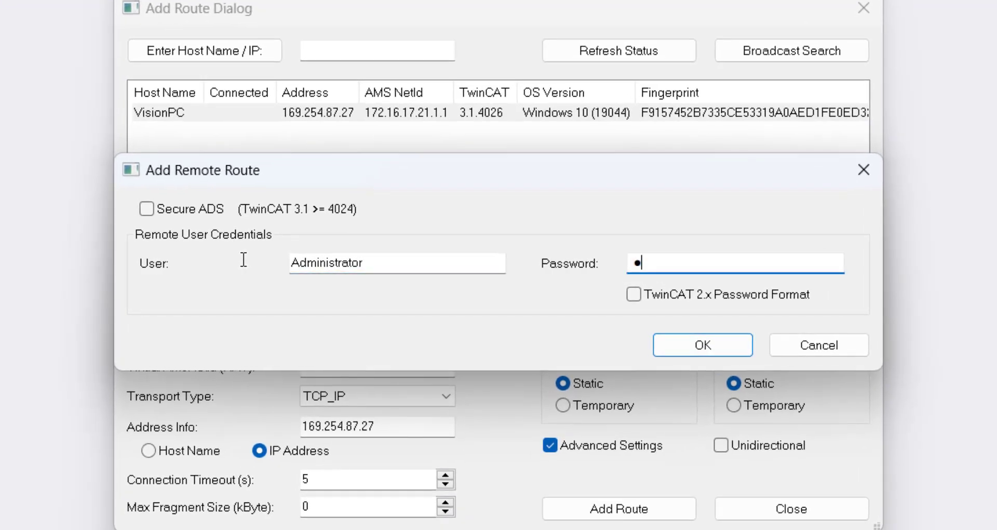
{"action": "key", "text": "shift+Tab"}
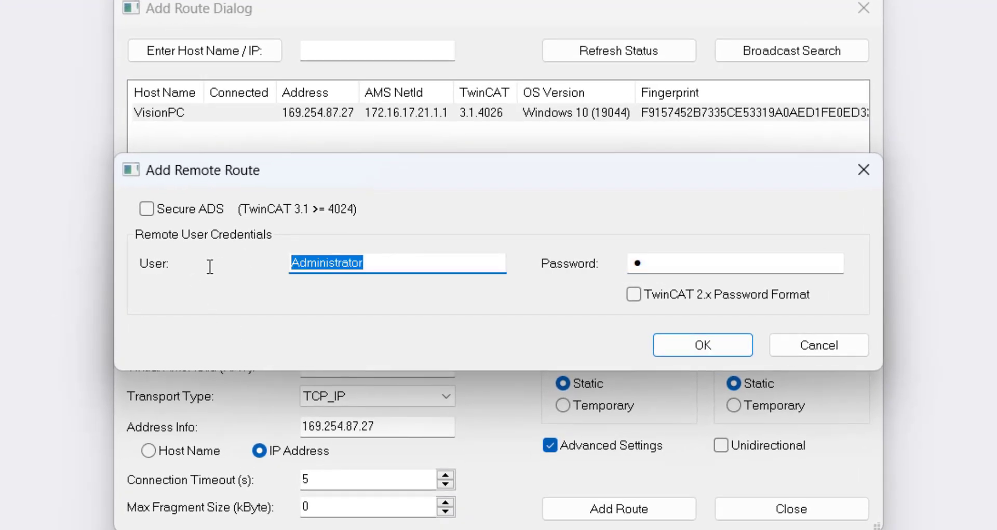
{"action": "left_click", "coordinate": [687, 266]}
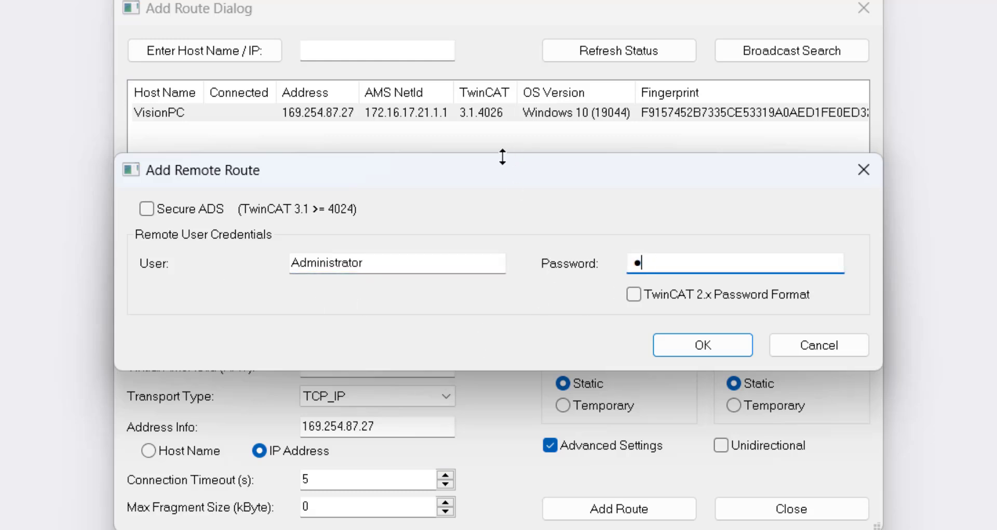
{"action": "left_click_drag", "start_coordinate": [496, 158], "coordinate": [497, 156]}
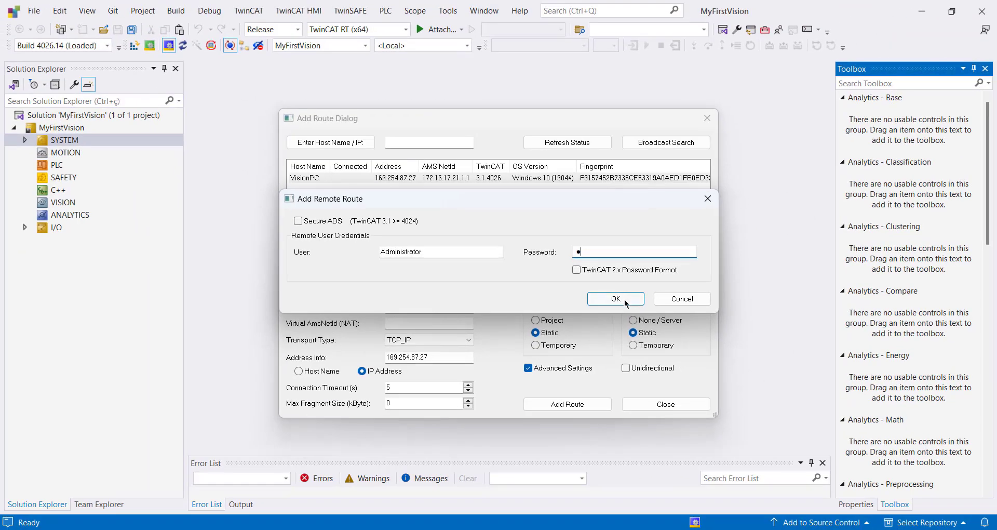
{"action": "left_click", "coordinate": [625, 300]}
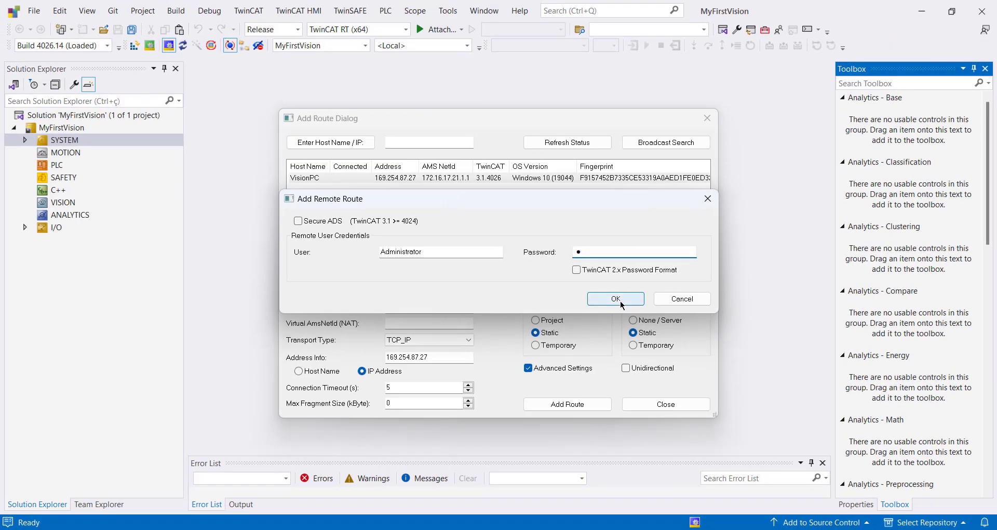
Step: Check the VisionPC route, close the route setup and choose VisionPC as the project's target system
{"action": "left_click", "coordinate": [349, 182]}
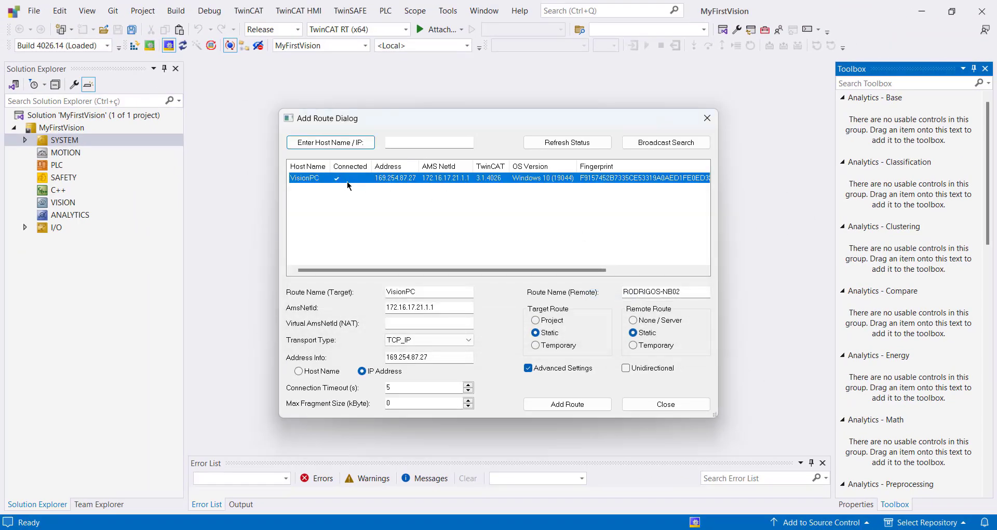
{"action": "left_click", "coordinate": [666, 403]}
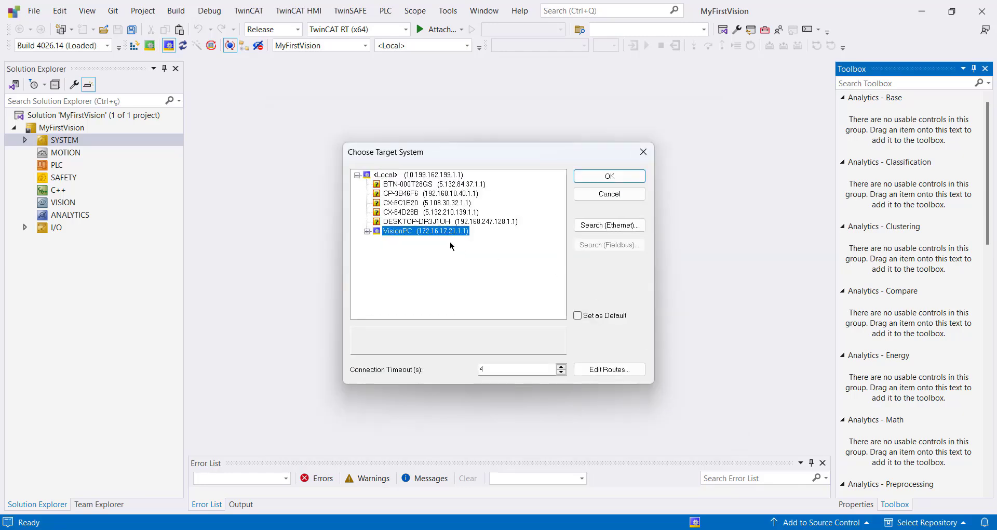
{"action": "left_click", "coordinate": [630, 176]}
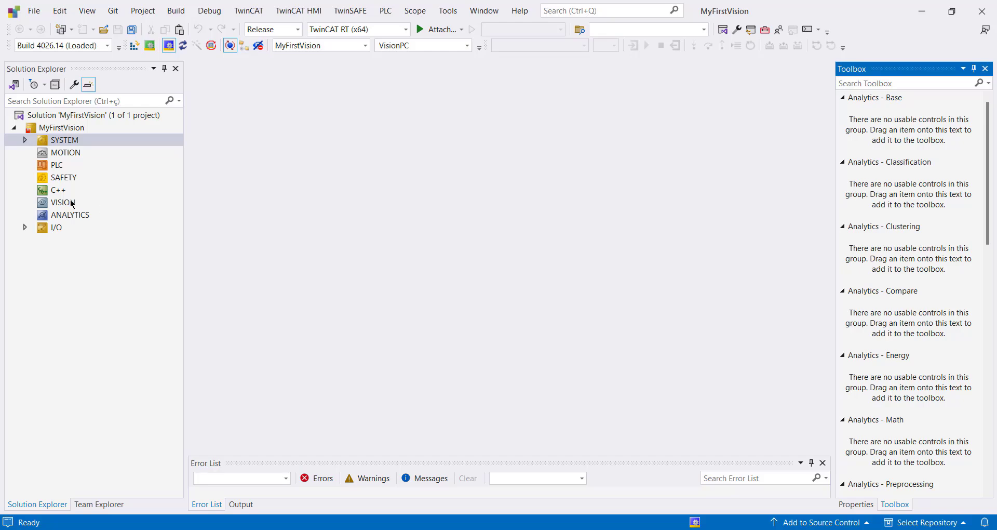
Step: Add a new vision application to the project's VISION node, keeping the default name
{"action": "left_click", "coordinate": [44, 204]}
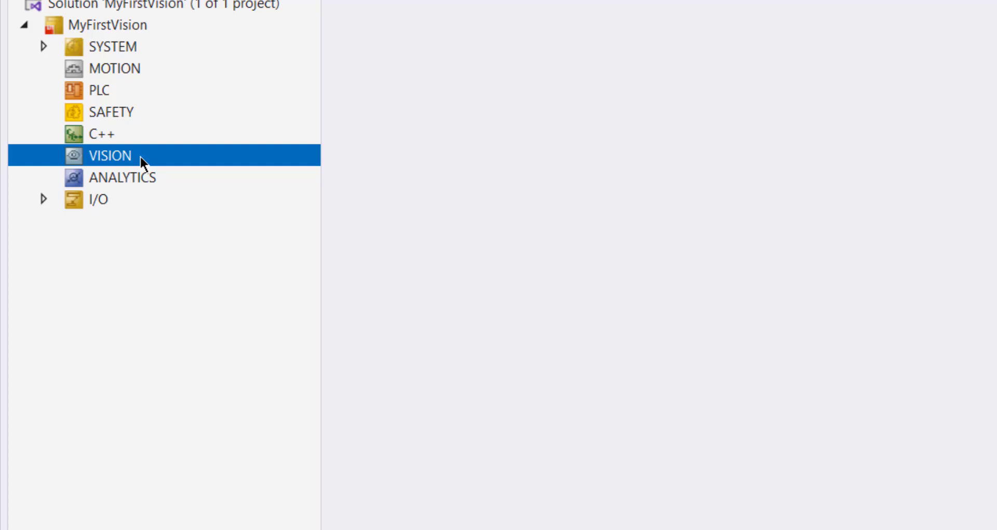
{"action": "right_click", "coordinate": [167, 161]}
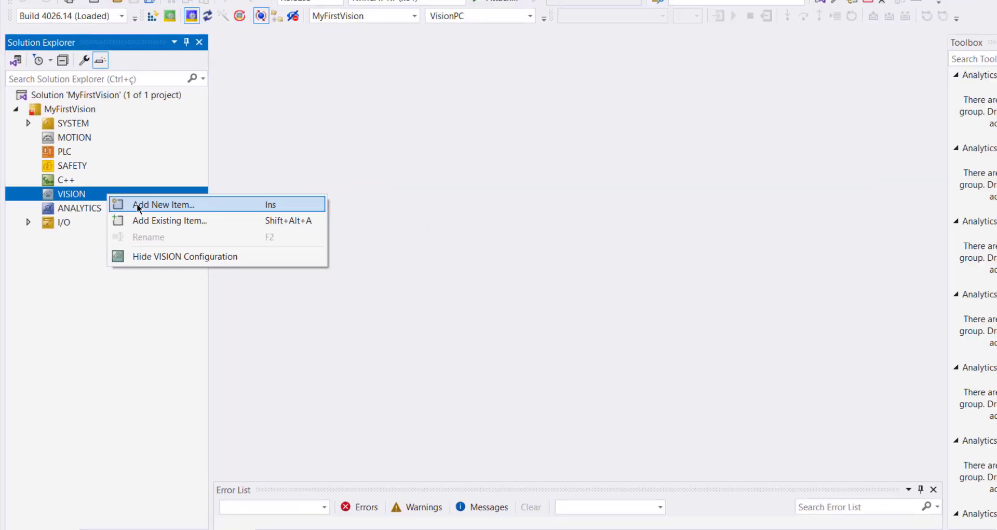
{"action": "left_click", "coordinate": [198, 175]}
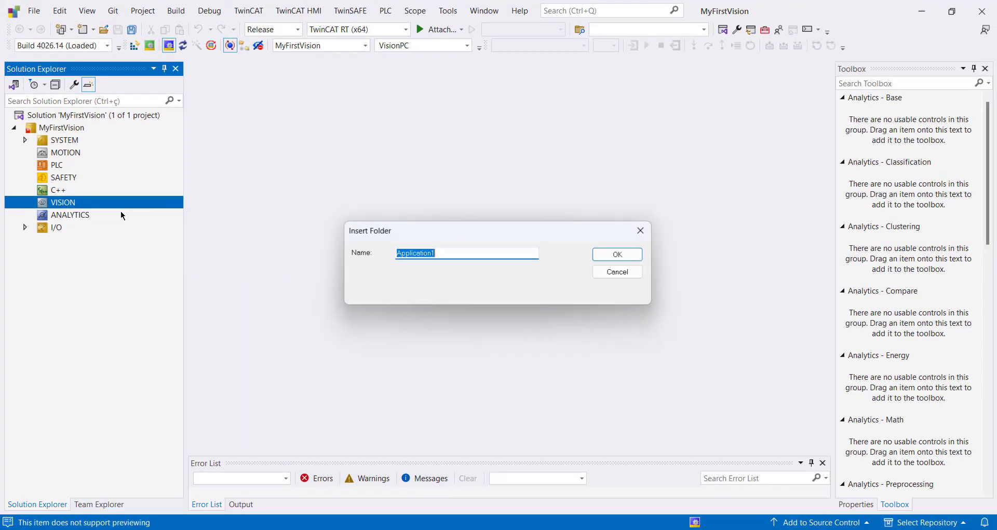
{"action": "left_click", "coordinate": [621, 255]}
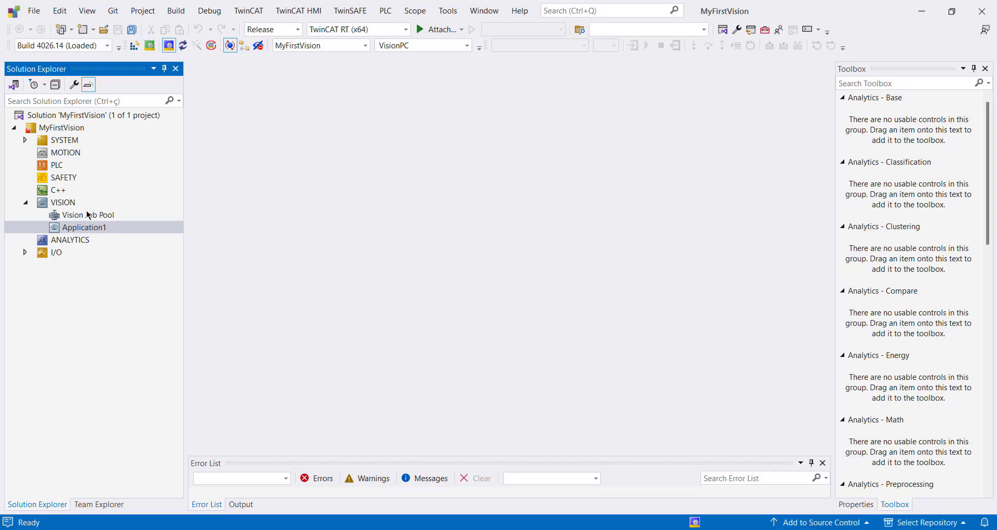
Step: Add a File Source device with the default name to Application1 and expand the task list under SYSTEM
{"action": "right_click", "coordinate": [92, 227]}
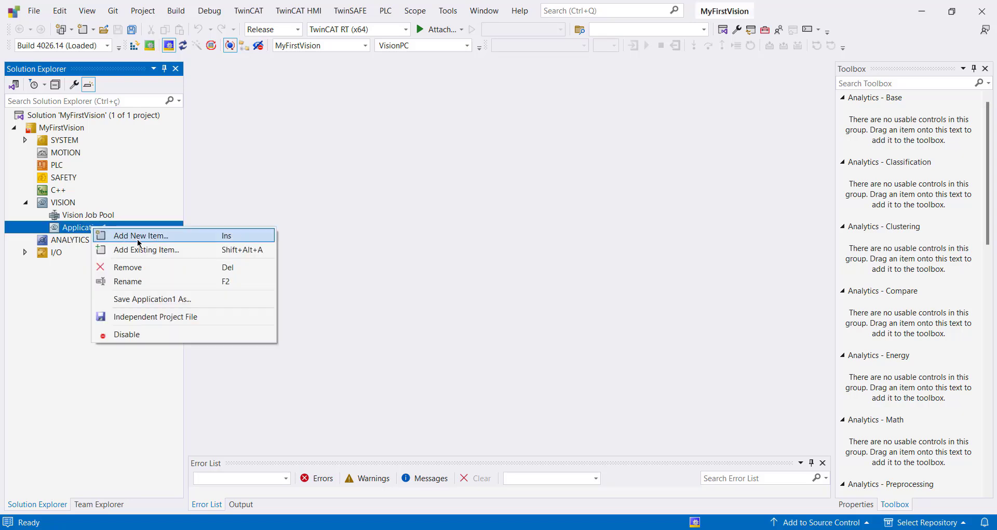
{"action": "left_click", "coordinate": [192, 239]}
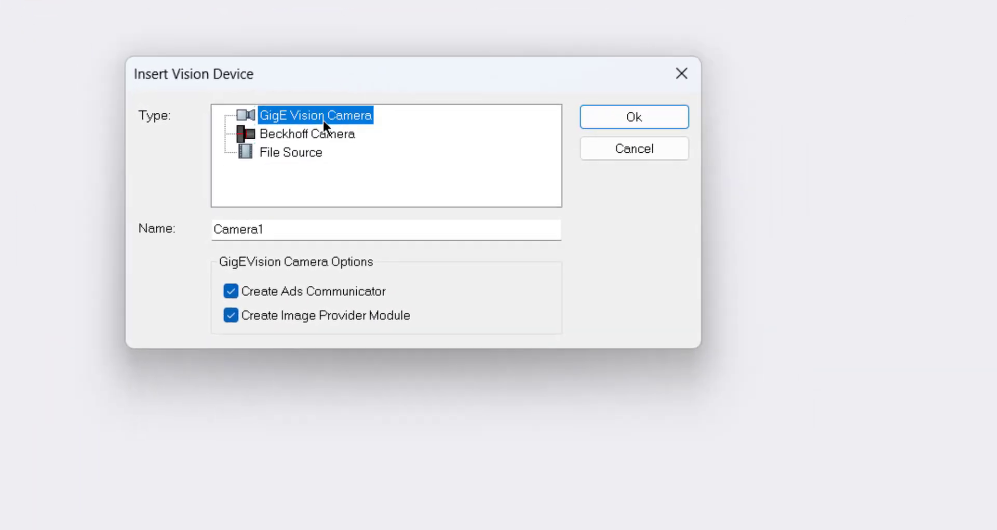
{"action": "left_click", "coordinate": [293, 136]}
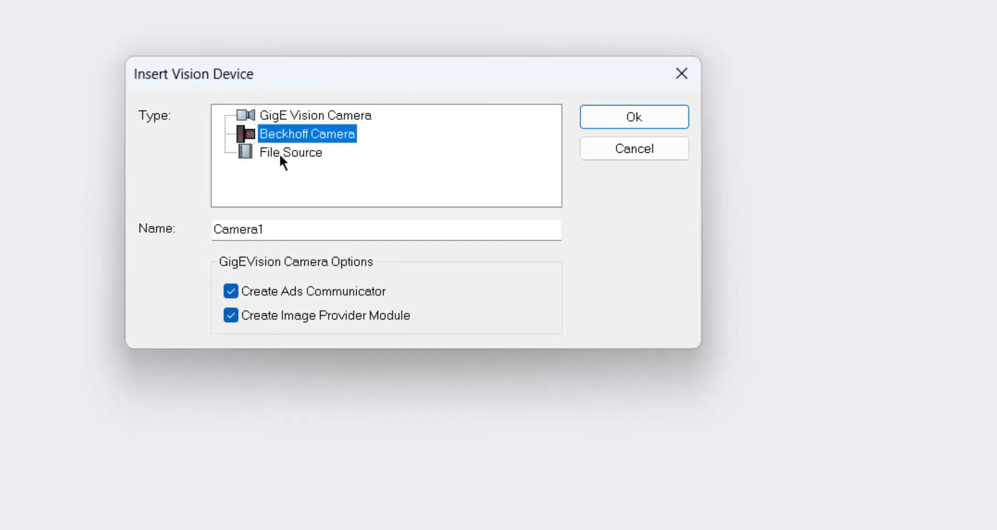
{"action": "left_click", "coordinate": [281, 153]}
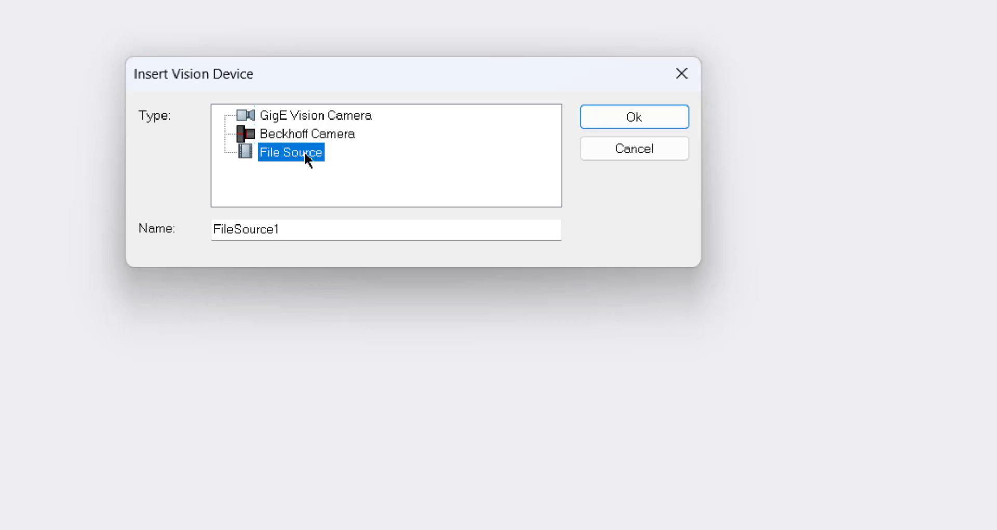
{"action": "left_click", "coordinate": [644, 117]}
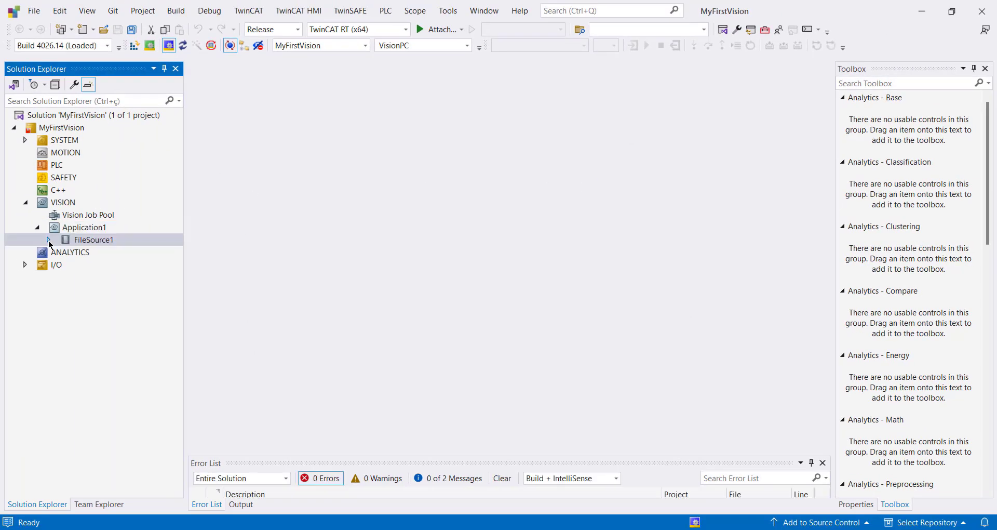
{"action": "left_click", "coordinate": [25, 139]}
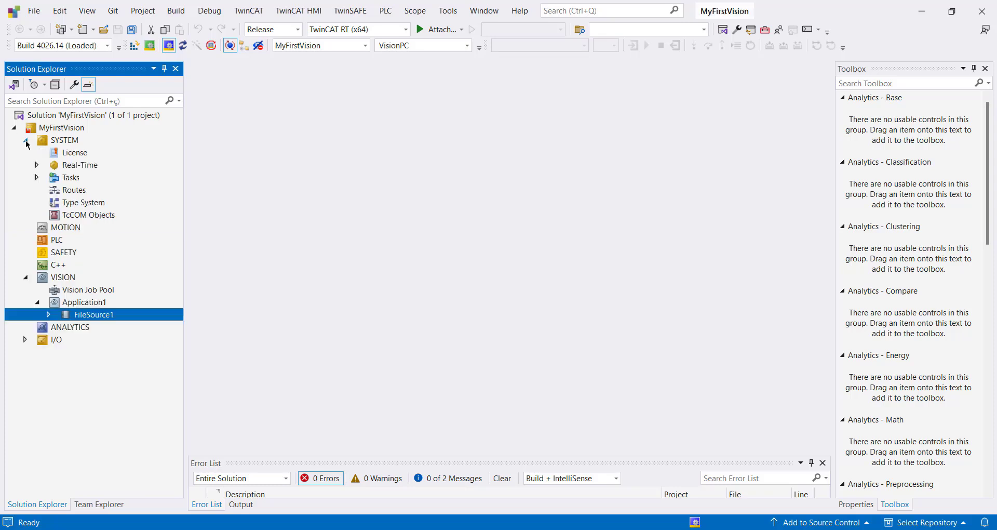
{"action": "left_click", "coordinate": [37, 178]}
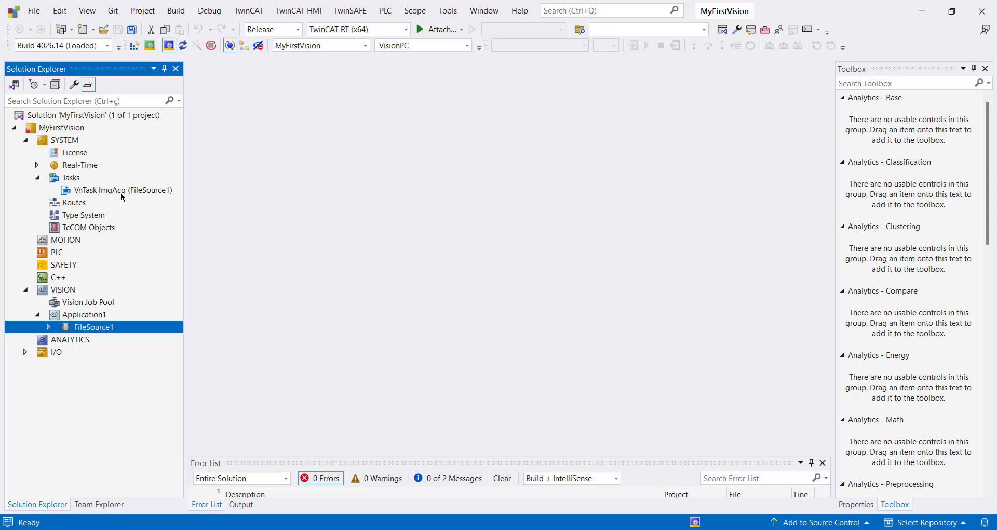
Step: Open the File Source Control settings of FileSource1 and set the cycle time to 2000 ms with Trigger Mode off
{"action": "double_click", "coordinate": [93, 328]}
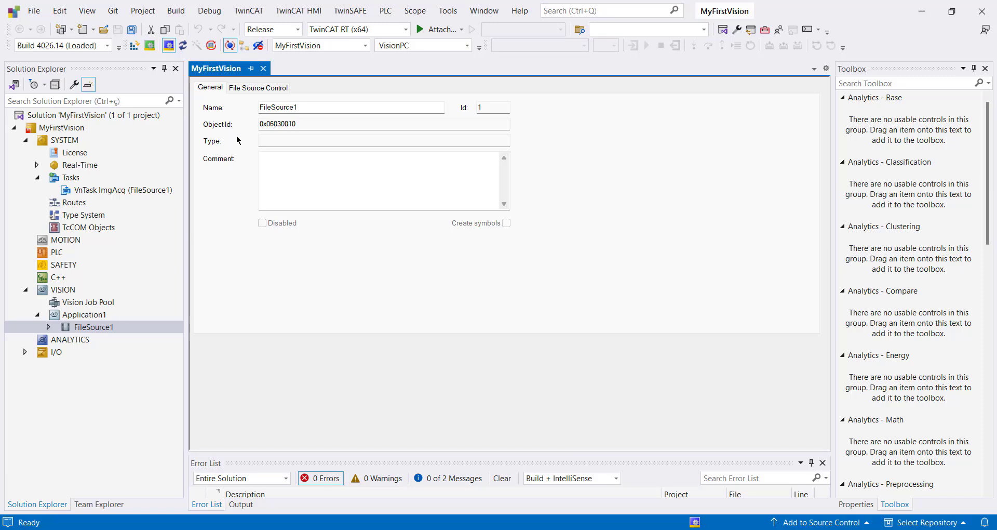
{"action": "left_click", "coordinate": [253, 89]}
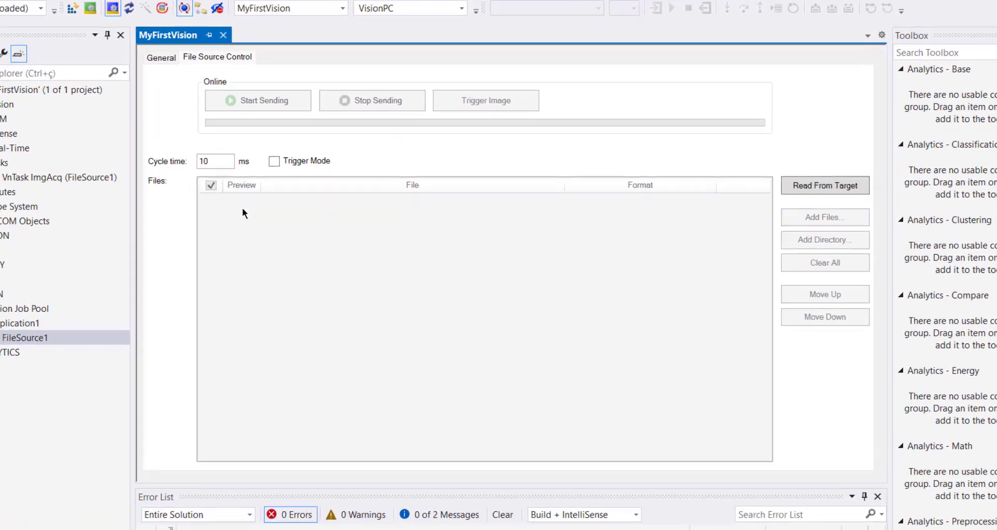
{"action": "left_click", "coordinate": [259, 155]}
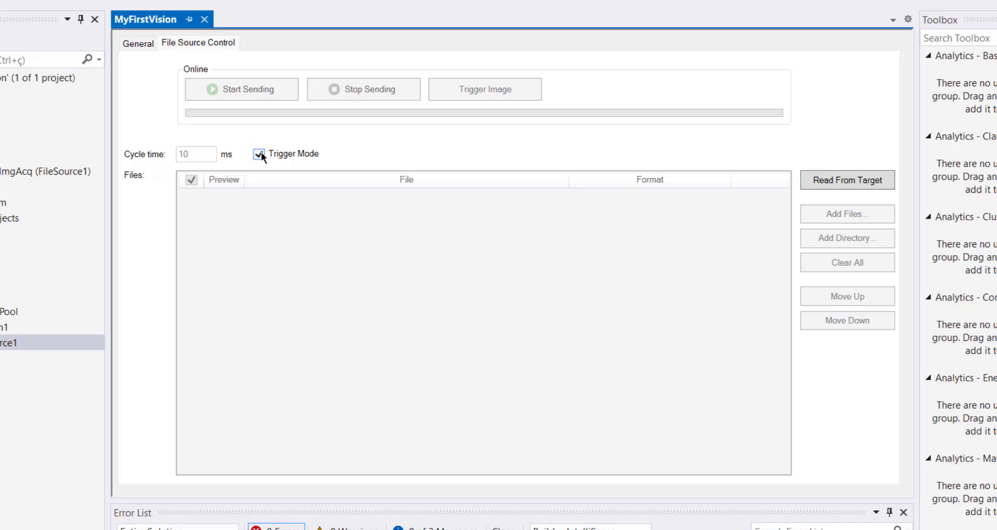
{"action": "left_click", "coordinate": [259, 153]}
Step: Read the file list from the target, add images TL01 to TL04 from the TF7xxx_Samples-main FirstSteps samples, and close the File Source settings
{"action": "left_click", "coordinate": [842, 181]}
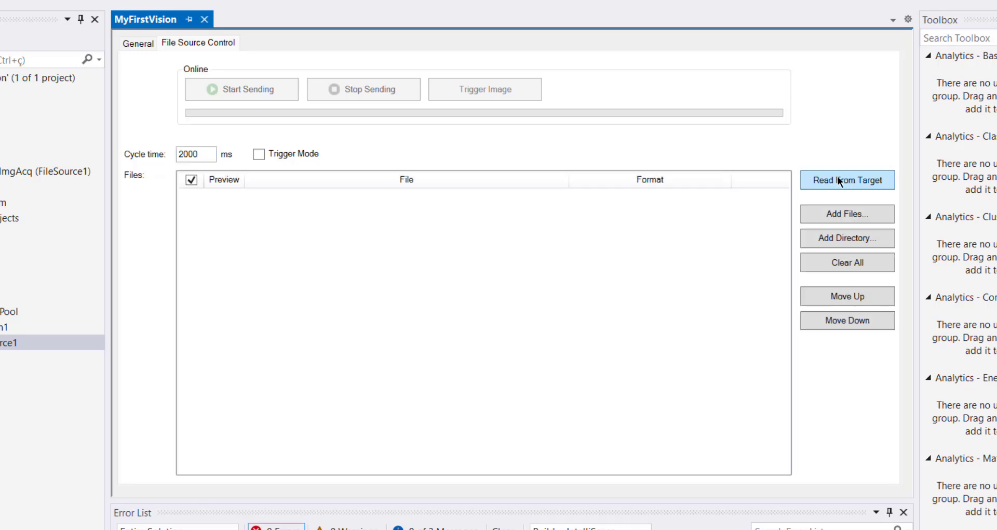
{"action": "left_click", "coordinate": [863, 216]}
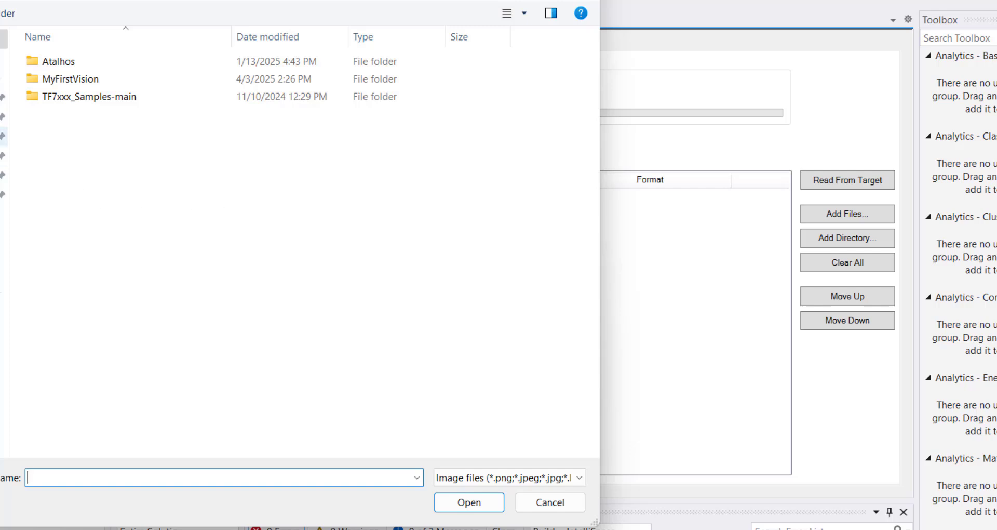
{"action": "left_click", "coordinate": [3, 97]}
{"action": "double_click", "coordinate": [86, 96]}
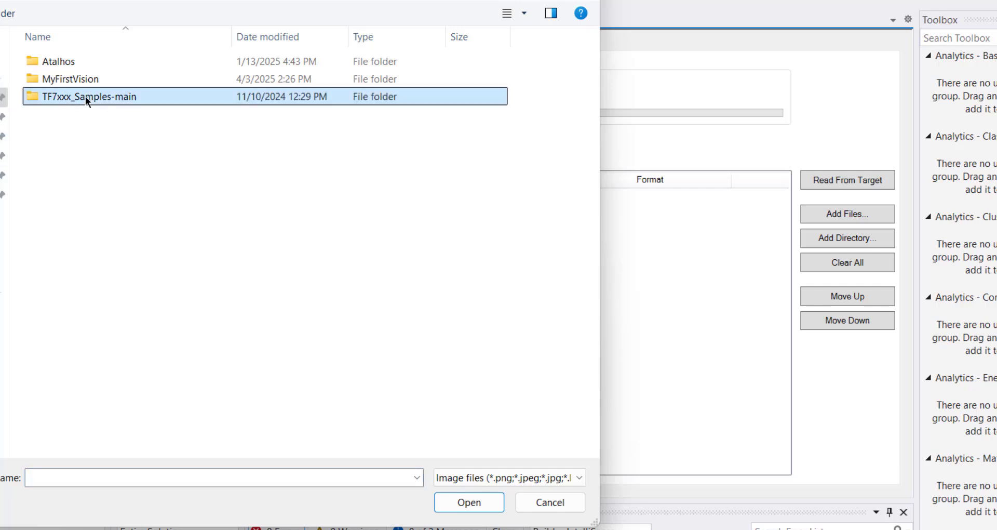
{"action": "double_click", "coordinate": [98, 63]}
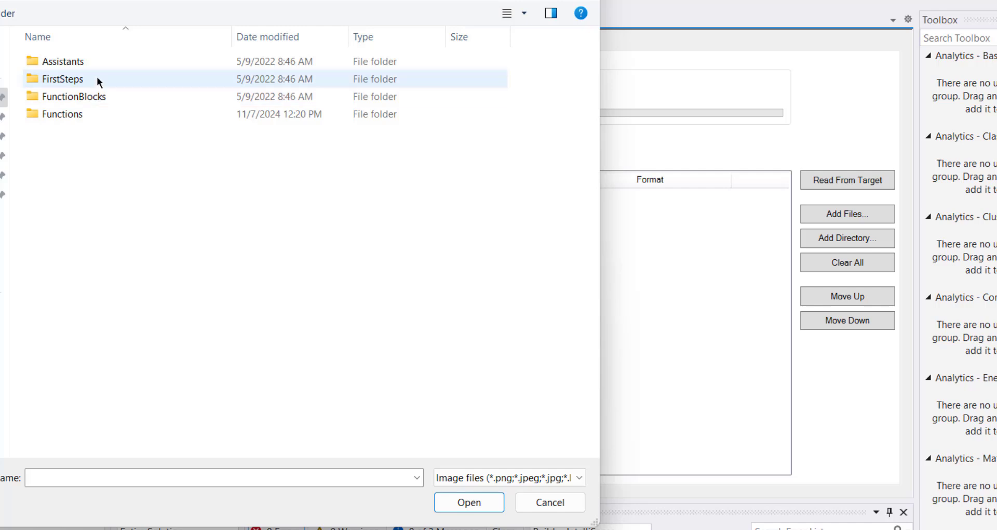
{"action": "double_click", "coordinate": [97, 76]}
{"action": "double_click", "coordinate": [105, 64]}
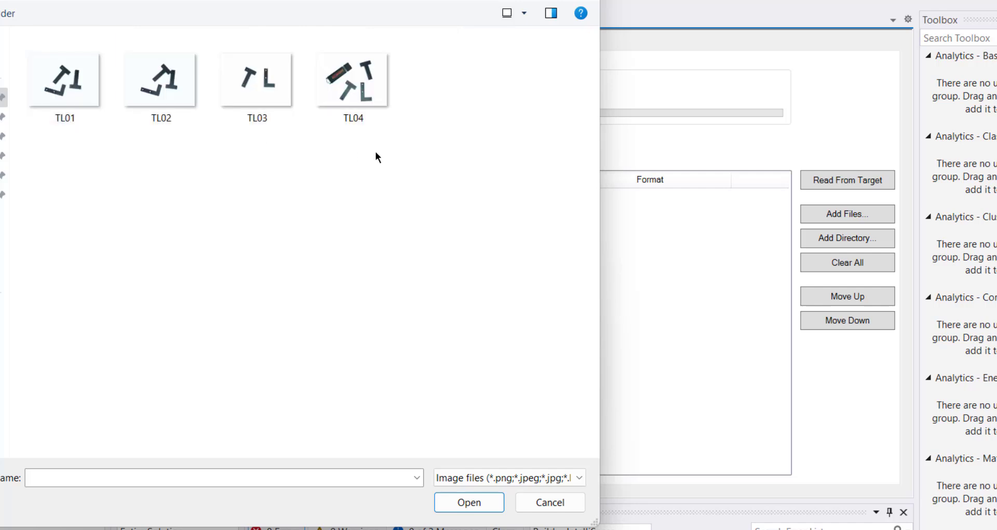
{"action": "left_click_drag", "start_coordinate": [376, 151], "coordinate": [104, 54]}
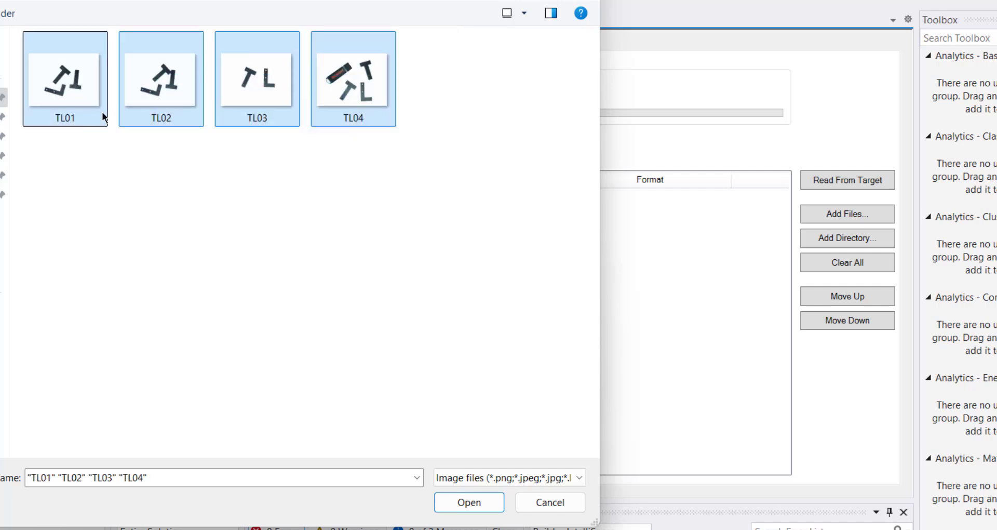
{"action": "left_click", "coordinate": [494, 502]}
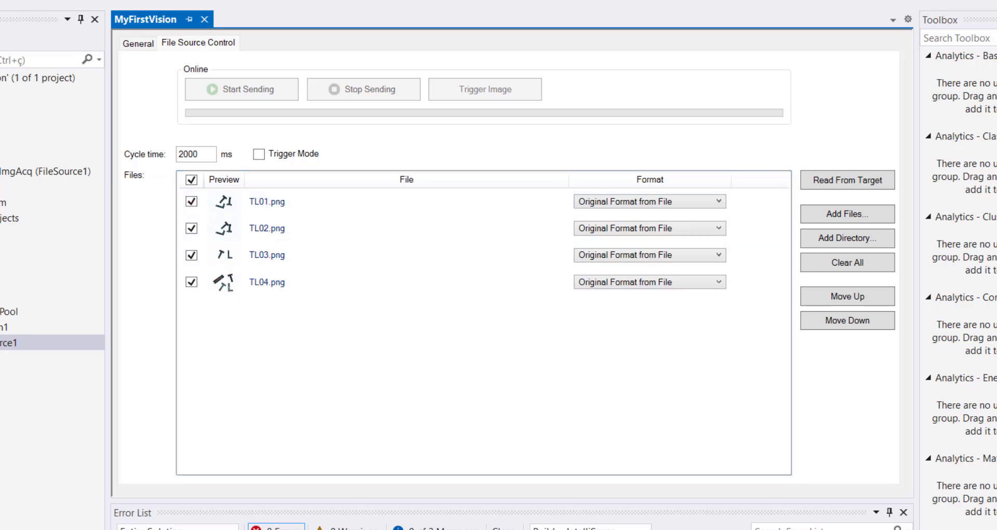
{"action": "left_click", "coordinate": [204, 19]}
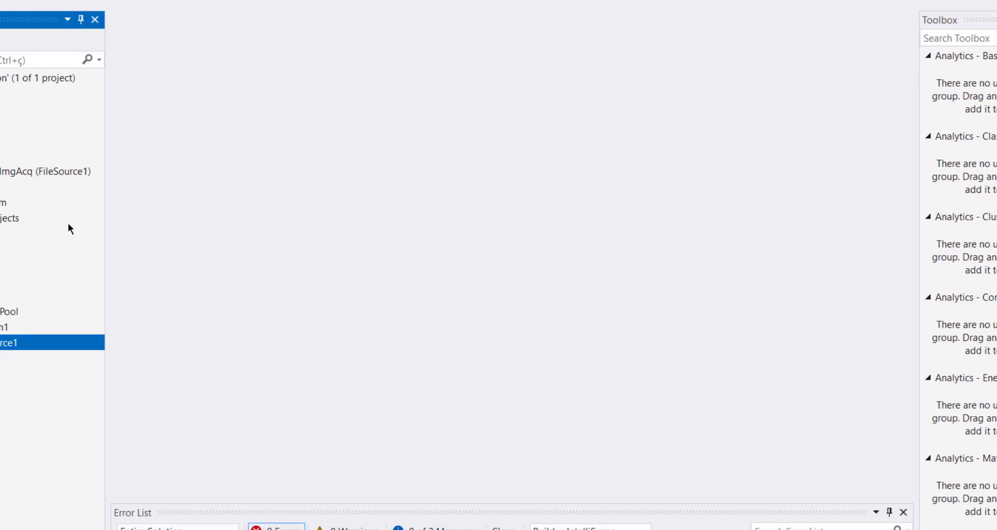
Step: Add a Standard PLC Project named PLC01 to the project's PLC node
{"action": "left_click", "coordinate": [32, 252]}
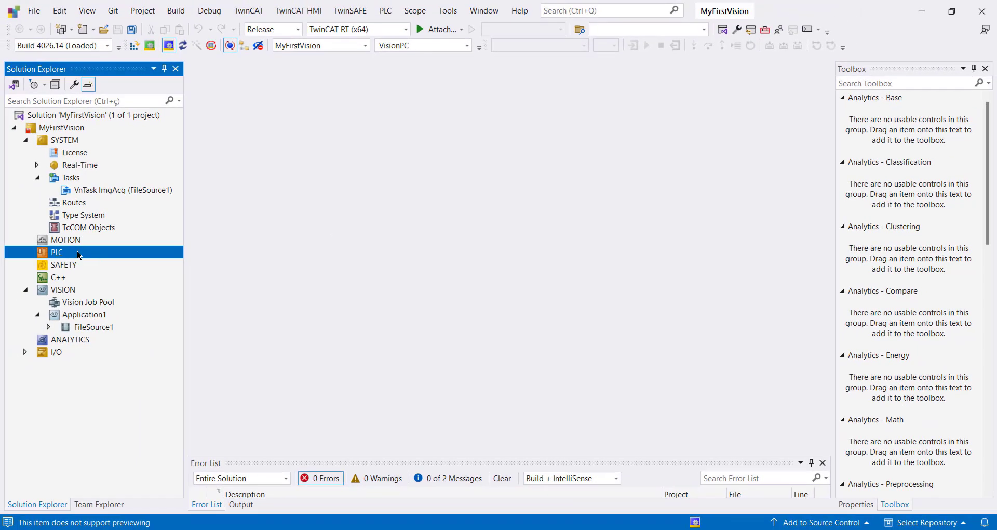
{"action": "right_click", "coordinate": [33, 252]}
{"action": "left_click", "coordinate": [138, 265]}
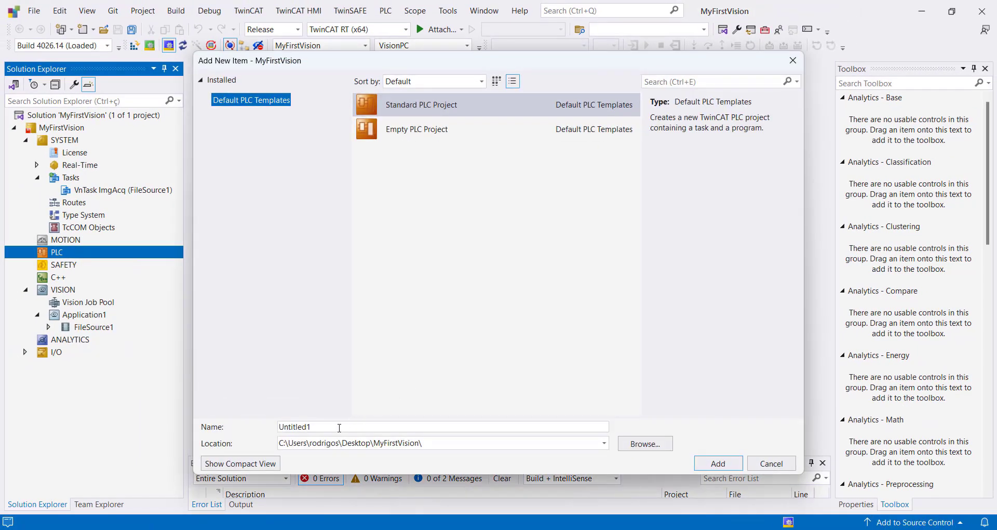
{"action": "left_click", "coordinate": [402, 109]}
{"action": "double_click", "coordinate": [322, 425]}
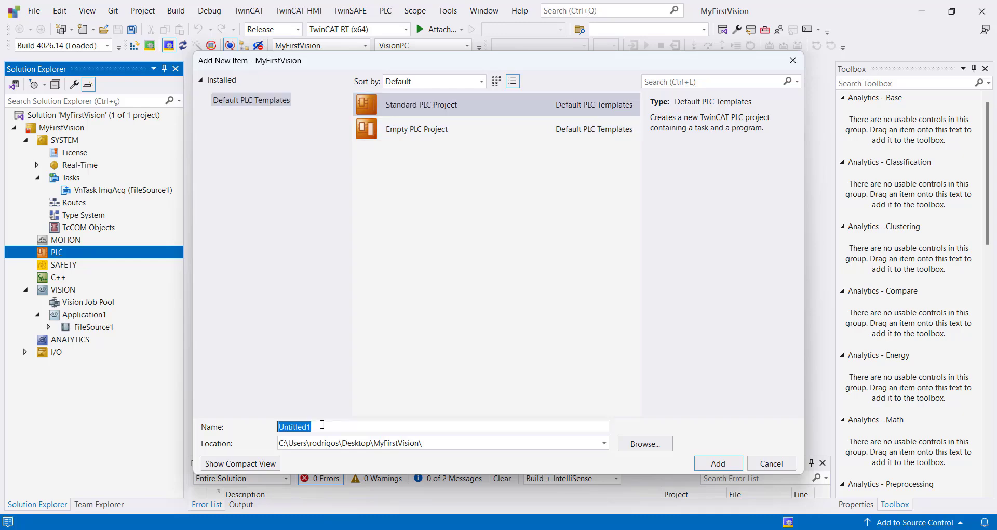
{"action": "type", "text": "PLC01"}
{"action": "key", "text": "Return"}
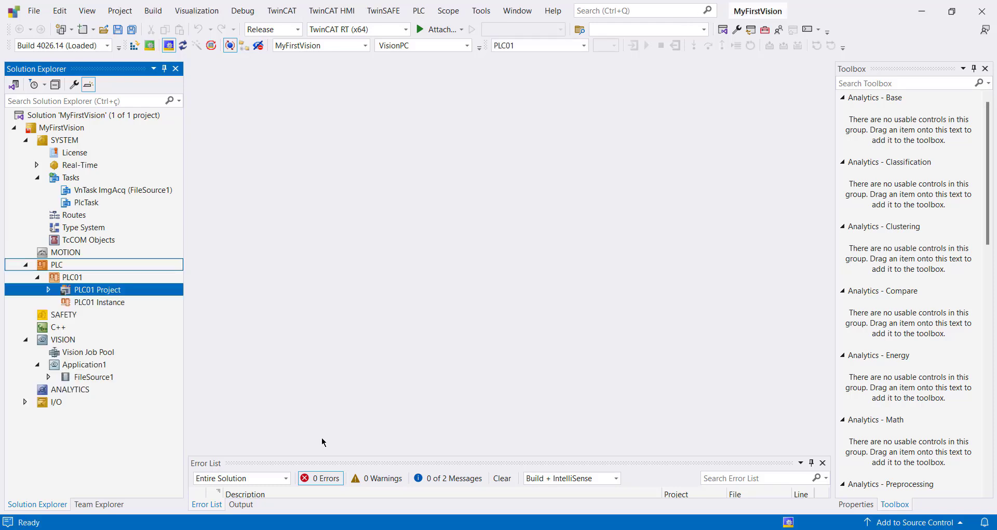
Step: Expand PLC01 Project and its POUs folder in the solution tree and widen the tree pane slightly
{"action": "left_click", "coordinate": [50, 290]}
{"action": "left_click", "coordinate": [60, 339]}
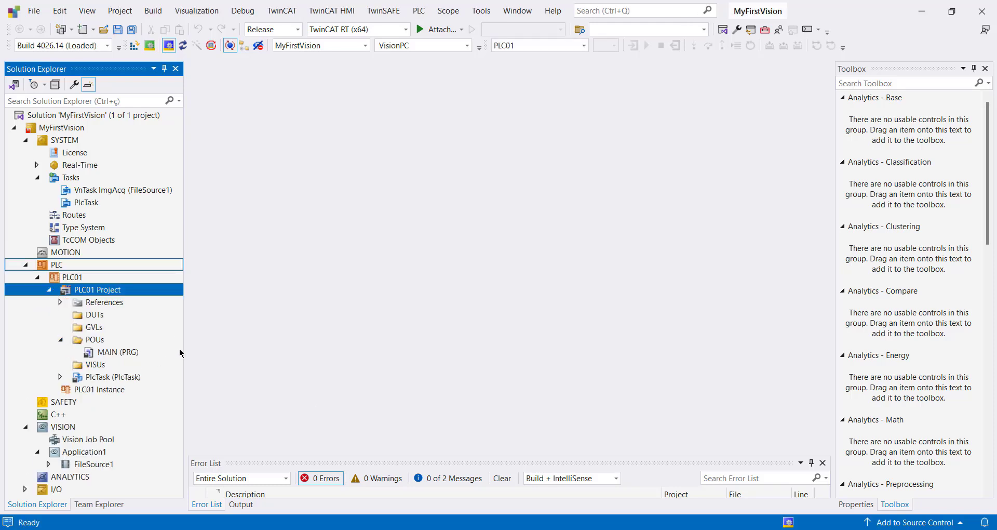
{"action": "left_click_drag", "start_coordinate": [185, 353], "coordinate": [199, 351]}
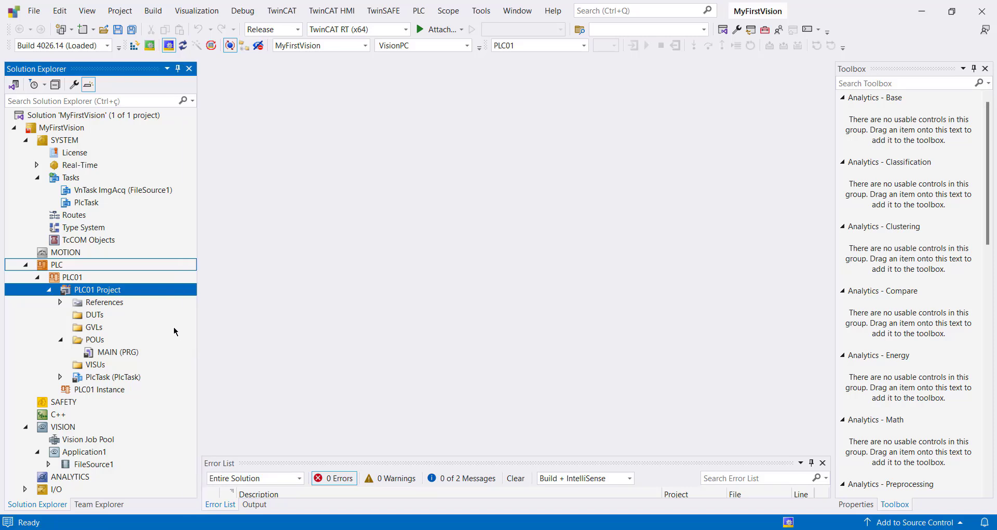
Step: Open the library management of PLC01's References and add the Tc3_Vision library from the Vision category
{"action": "left_click", "coordinate": [60, 301]}
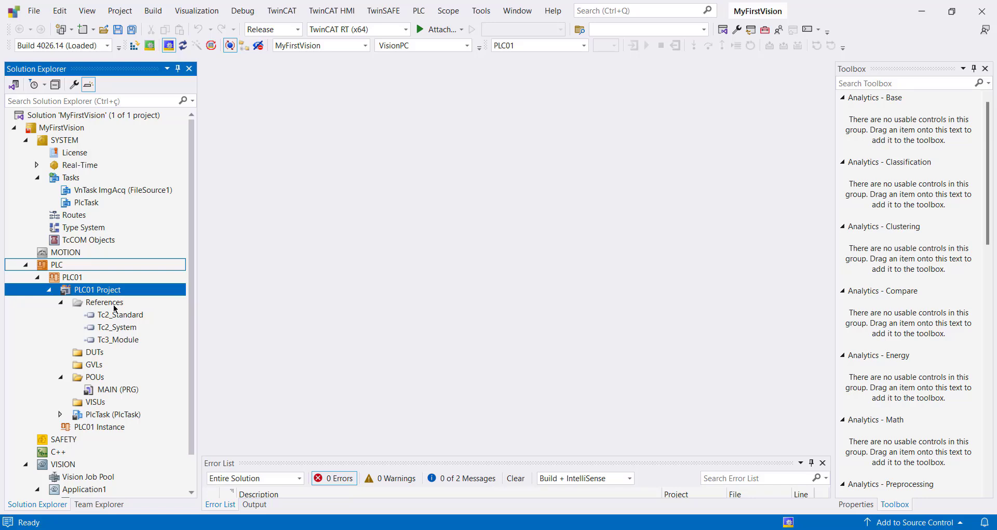
{"action": "left_click", "coordinate": [110, 305]}
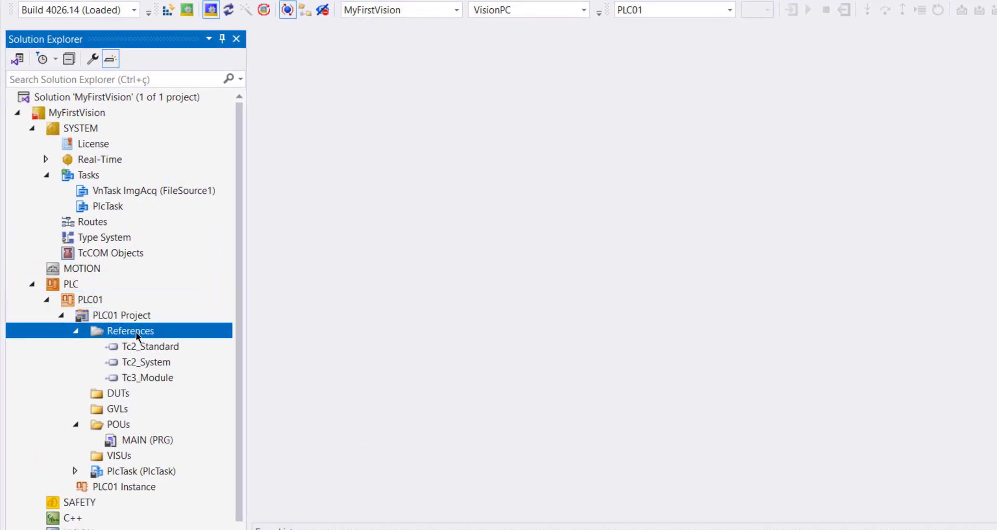
{"action": "double_click", "coordinate": [147, 331]}
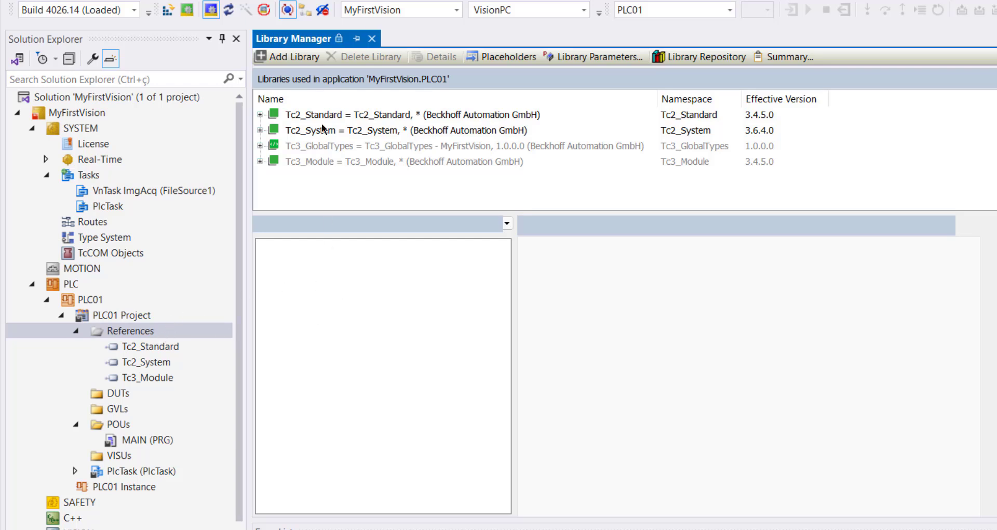
{"action": "left_click", "coordinate": [287, 58]}
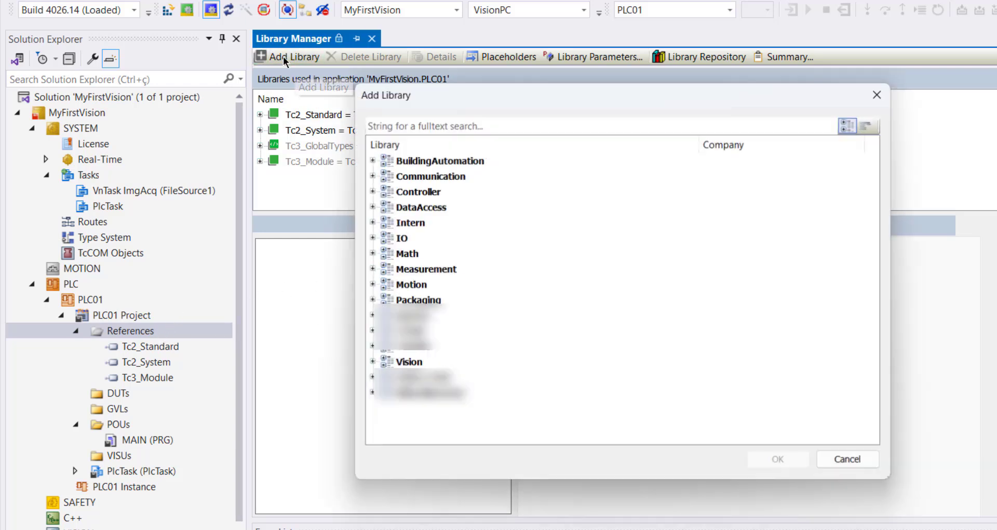
{"action": "left_click", "coordinate": [371, 362]}
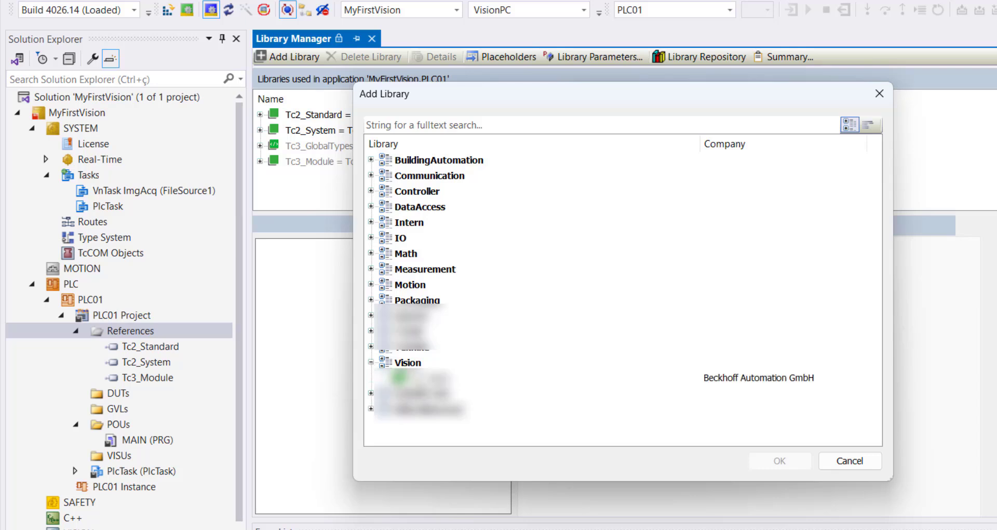
{"action": "left_click", "coordinate": [416, 382]}
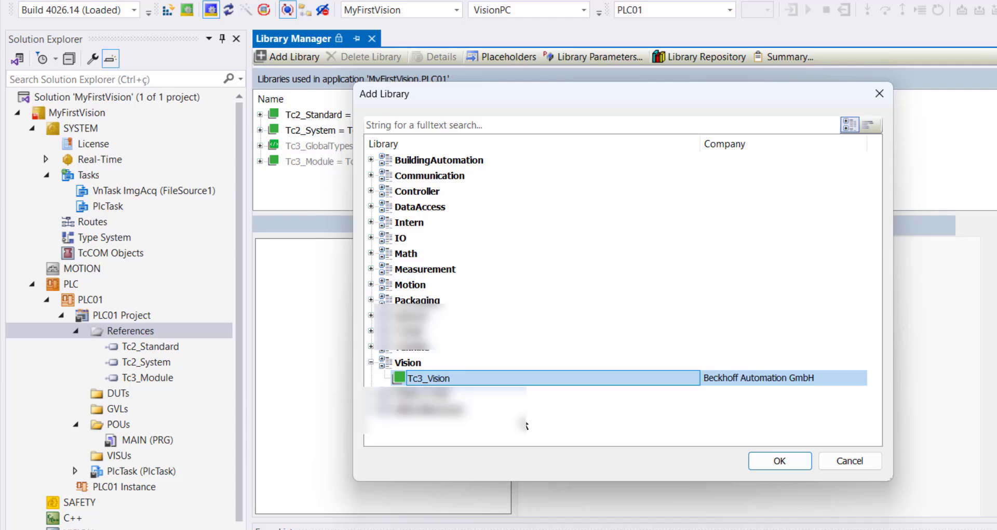
{"action": "left_click", "coordinate": [779, 461]}
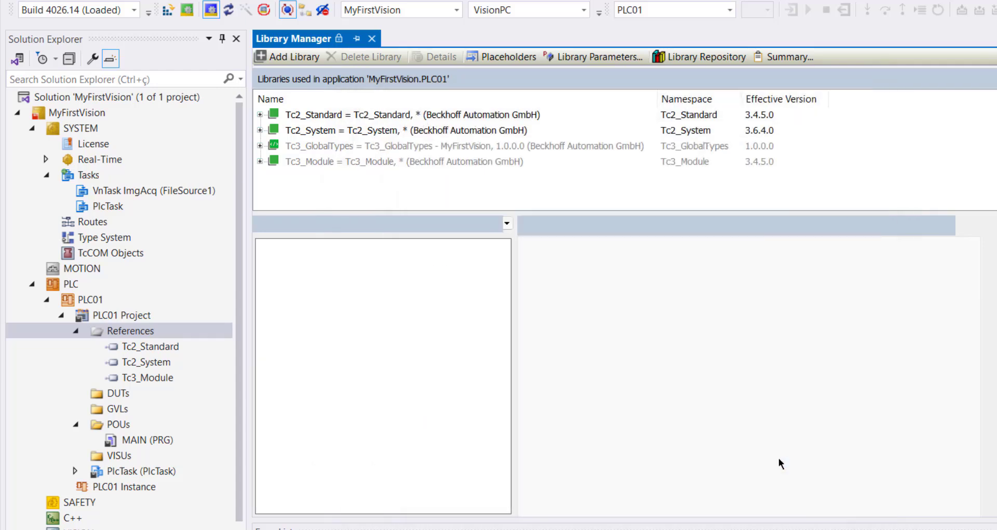
Step: Add the Tc2_Utilities library from the System category to PLC01's references
{"action": "left_click", "coordinate": [285, 57]}
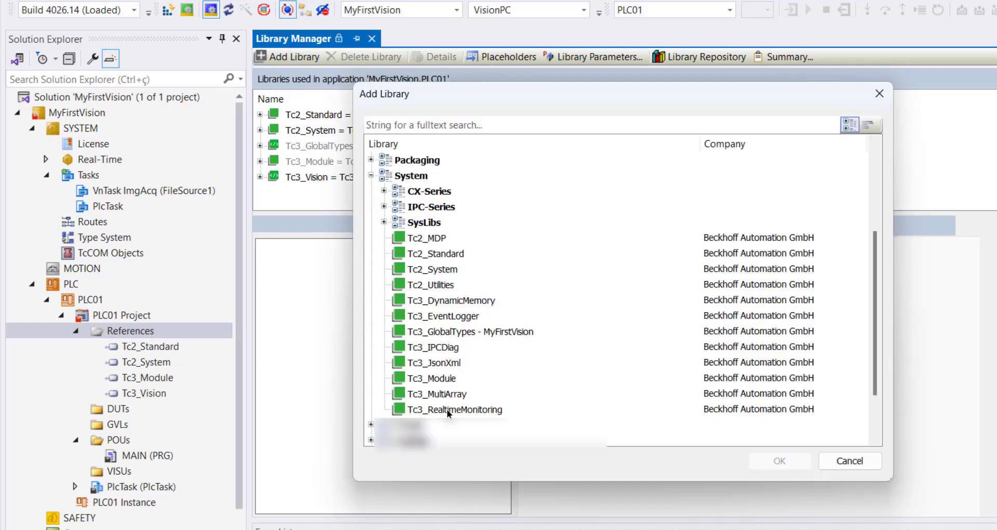
{"action": "scroll", "coordinate": [877, 351], "scroll_direction": "up", "scroll_amount": 1}
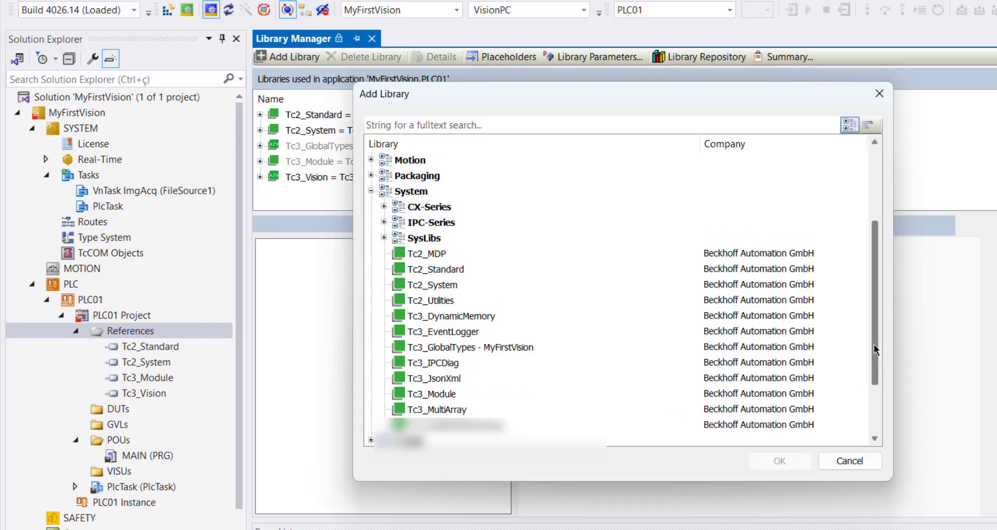
{"action": "left_click", "coordinate": [436, 302]}
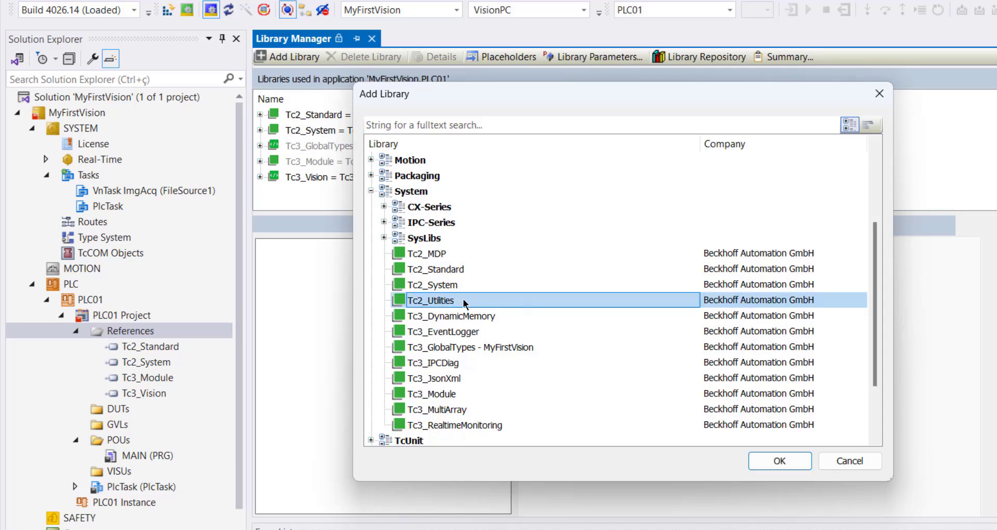
{"action": "left_click", "coordinate": [793, 461]}
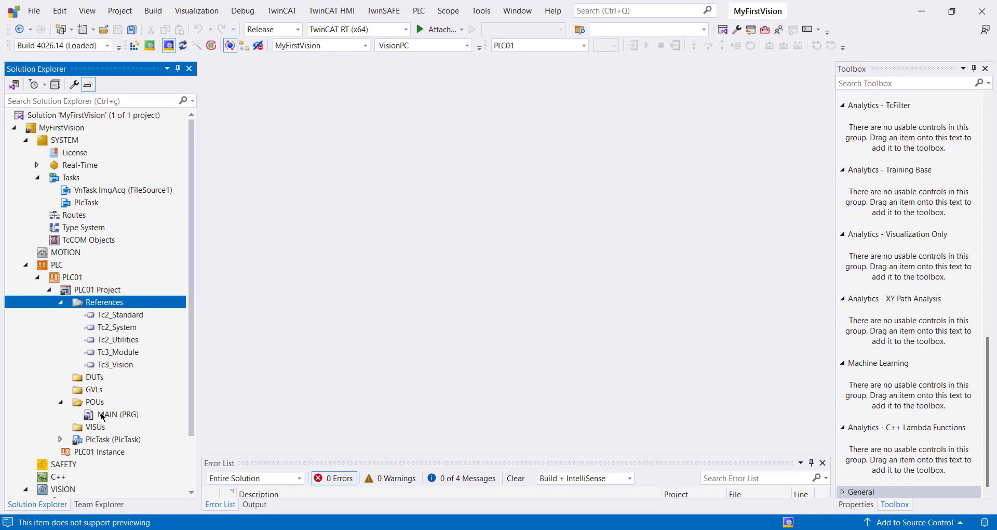
Step: Go through the library references of PLC01 and open the MAIN program with its variable declaration block
{"action": "left_click", "coordinate": [125, 318]}
{"action": "left_click", "coordinate": [126, 327]}
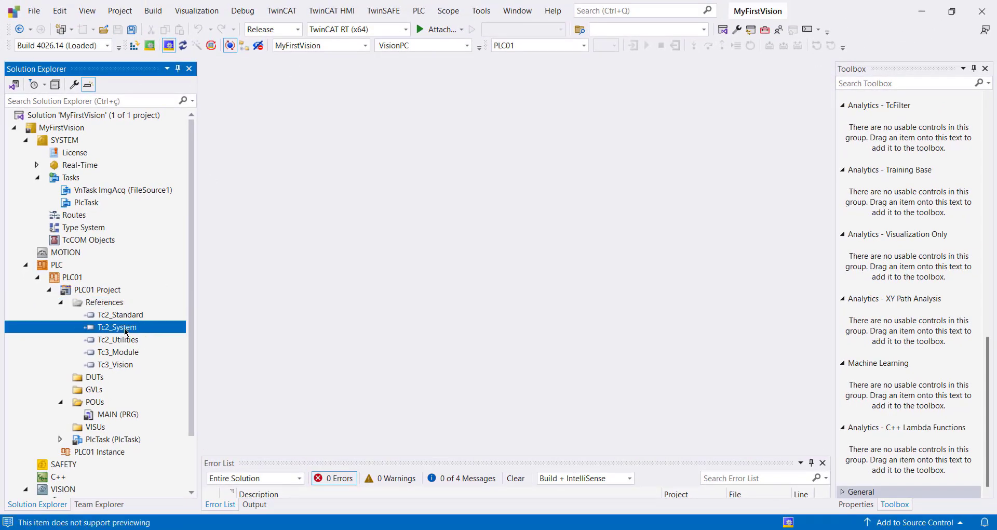
{"action": "left_click", "coordinate": [127, 340]}
{"action": "left_click", "coordinate": [129, 353]}
{"action": "left_click", "coordinate": [129, 366]}
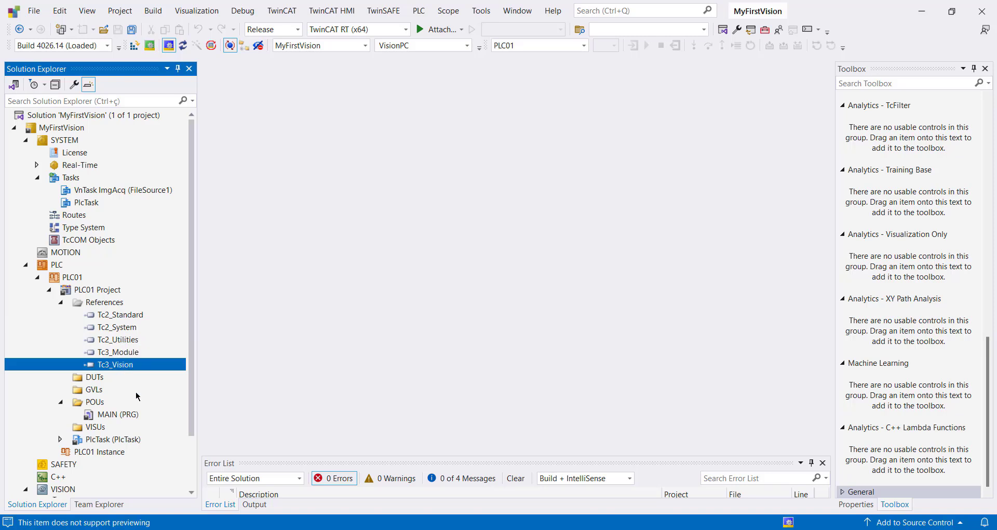
{"action": "double_click", "coordinate": [133, 414]}
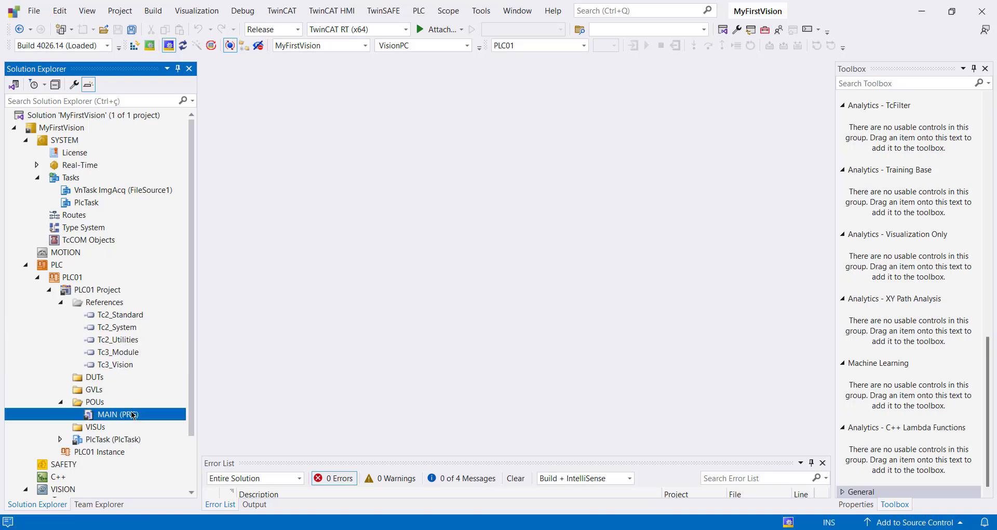
{"action": "left_click", "coordinate": [330, 124]}
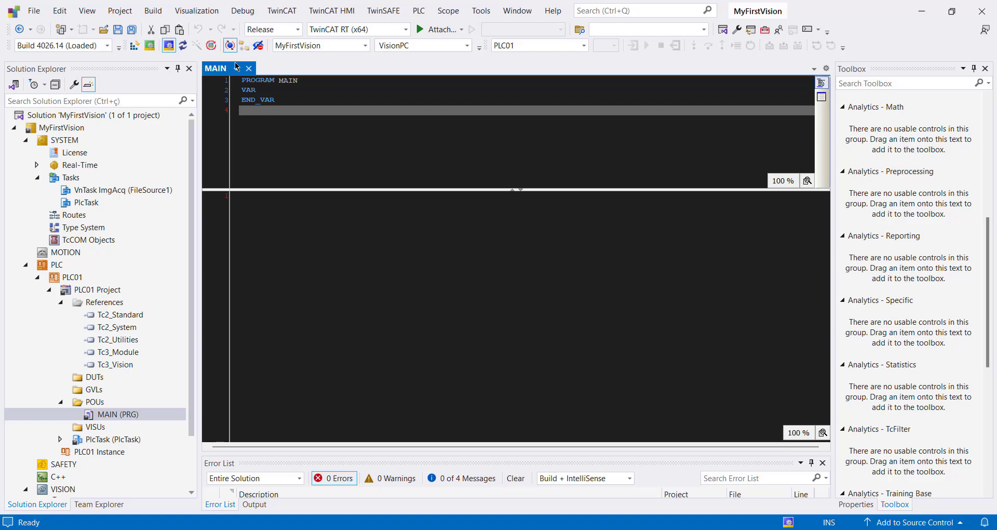
{"action": "left_click_drag", "start_coordinate": [288, 134], "coordinate": [240, 92]}
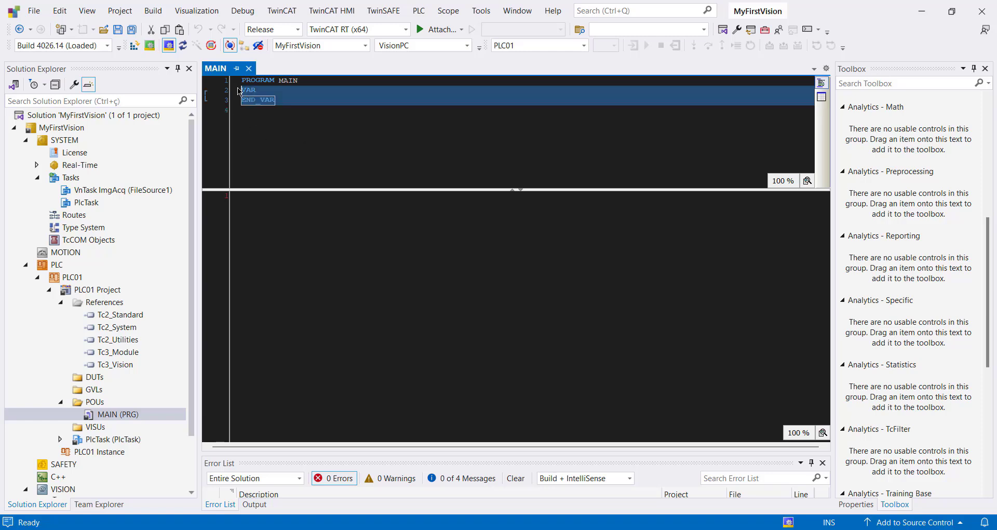
{"action": "left_click", "coordinate": [316, 130]}
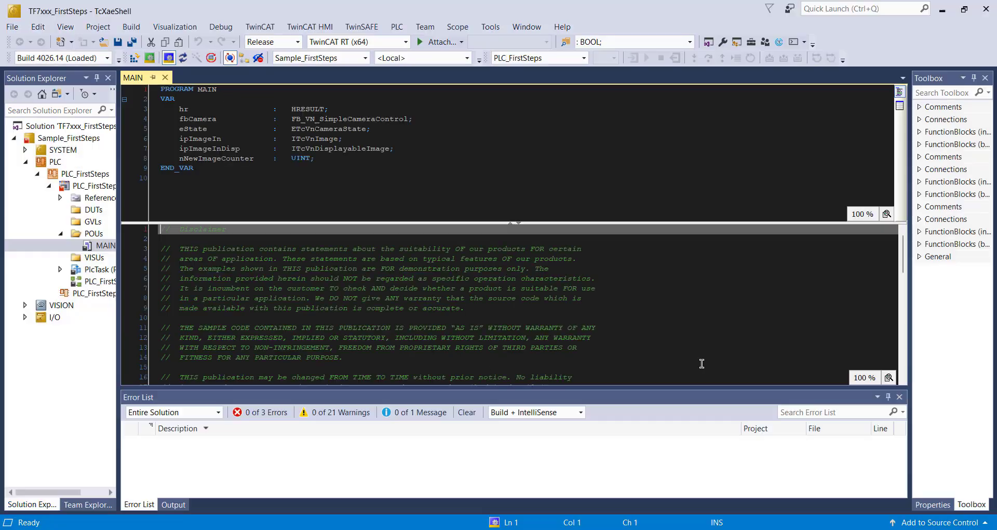
Step: Copy the variable declarations hr through nNewImageCounter from the Sample_FirstSteps MAIN program into the VAR block of MyFirstVision's MAIN
{"action": "left_click", "coordinate": [692, 339]}
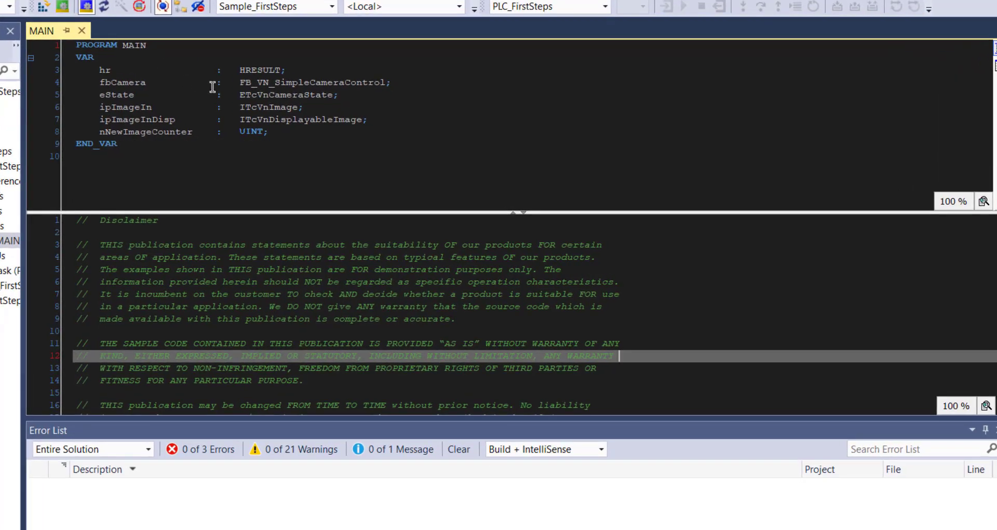
{"action": "left_click_drag", "start_coordinate": [291, 133], "coordinate": [89, 74]}
{"action": "key", "text": "ctrl+c"}
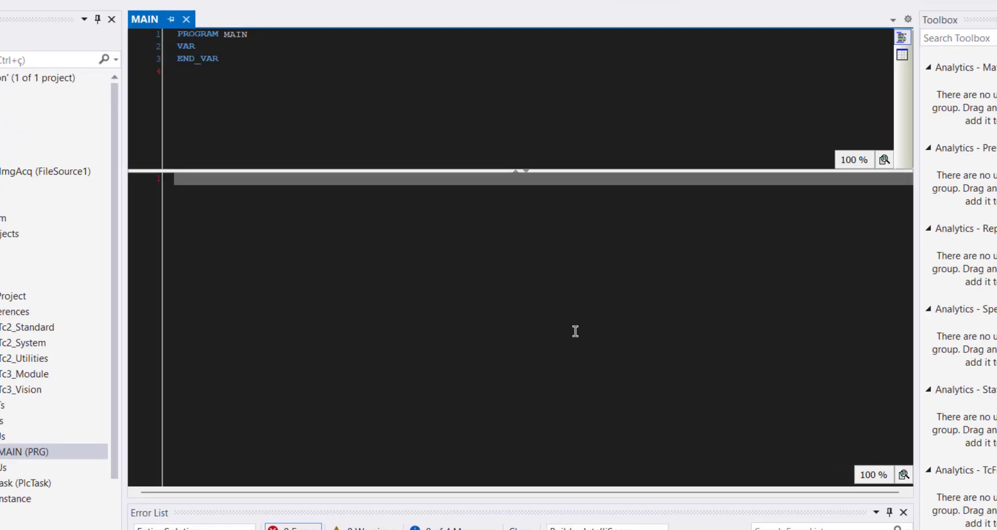
{"action": "left_click", "coordinate": [207, 48]}
{"action": "key", "text": "ctrl+v"}
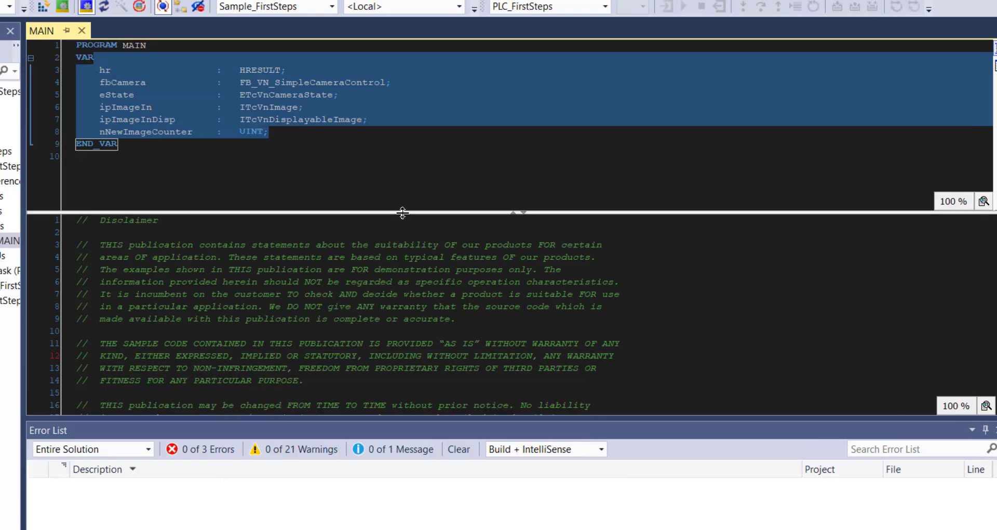
Step: Copy the acquisition code from eState := fbCamera.GetState() through the final END_IF from the sample's MAIN into MyFirstVision's MAIN body
{"action": "scroll", "coordinate": [363, 195], "scroll_direction": "down", "scroll_amount": 13}
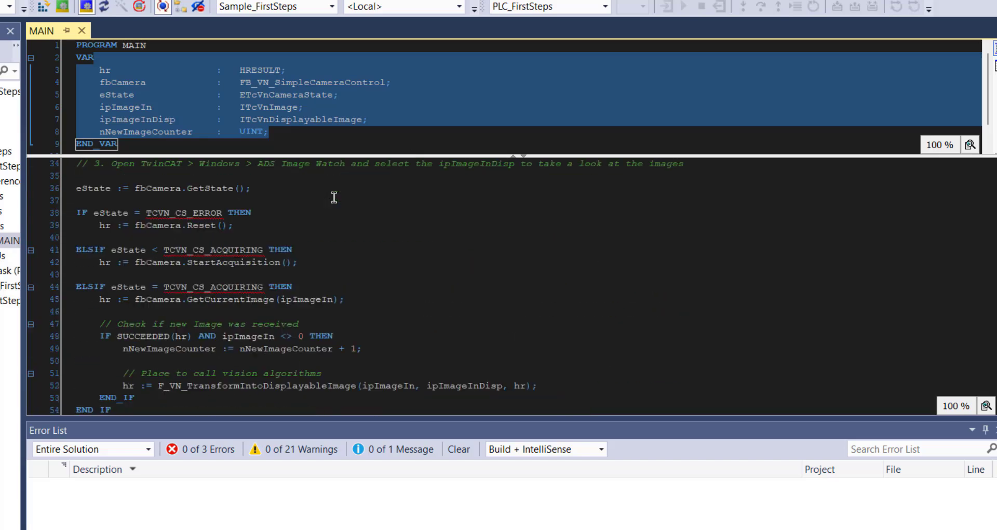
{"action": "left_click_drag", "start_coordinate": [363, 156], "coordinate": [364, 108]}
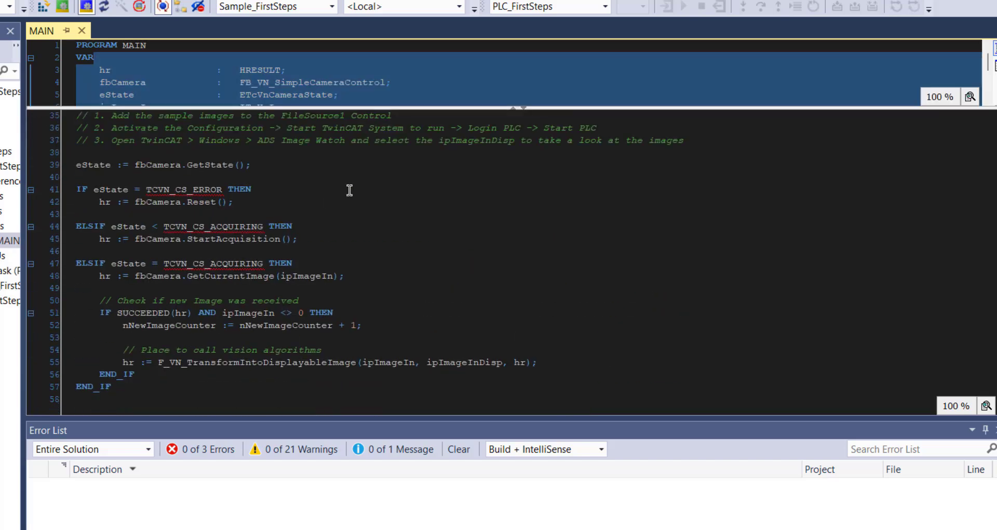
{"action": "left_click", "coordinate": [348, 189]}
{"action": "left_click_drag", "start_coordinate": [128, 387], "coordinate": [76, 166]}
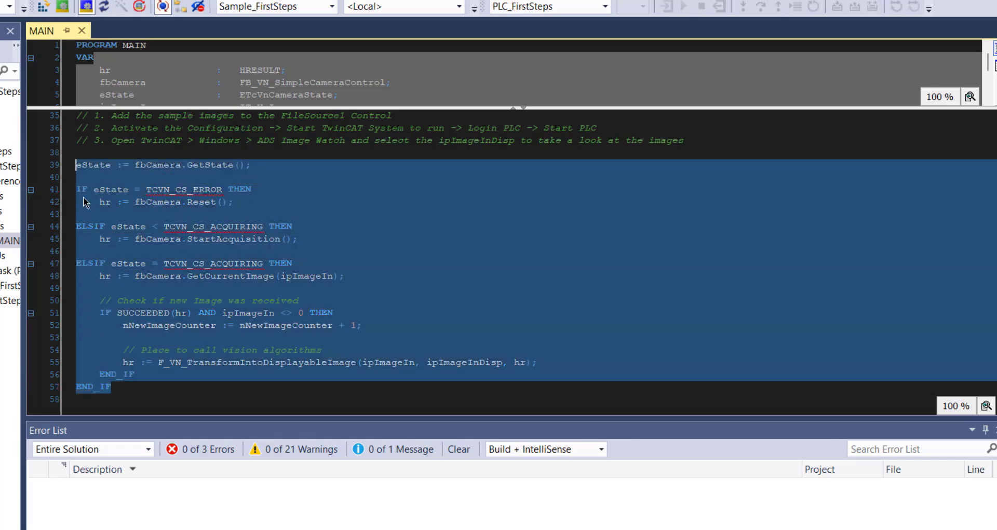
{"action": "right_click", "coordinate": [158, 234]}
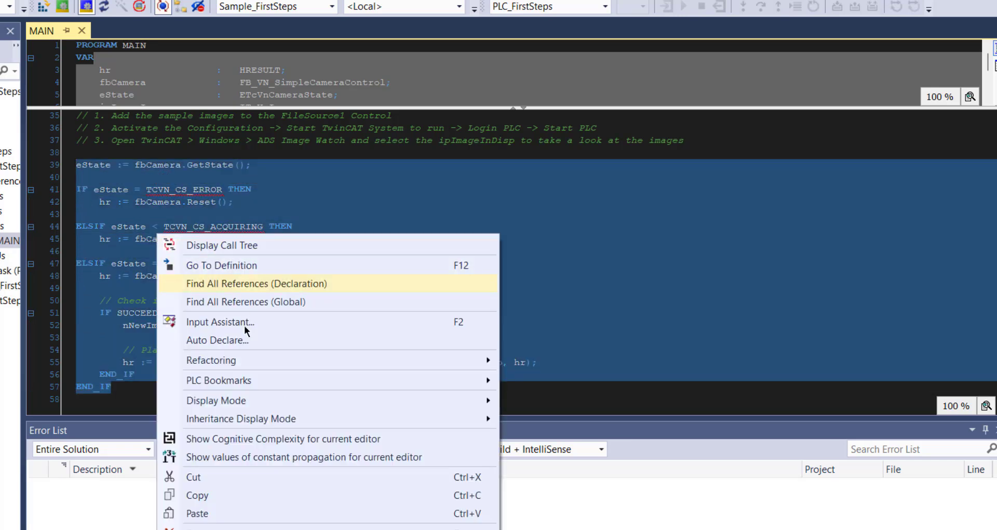
{"action": "left_click", "coordinate": [240, 496]}
{"action": "left_click", "coordinate": [381, 399]}
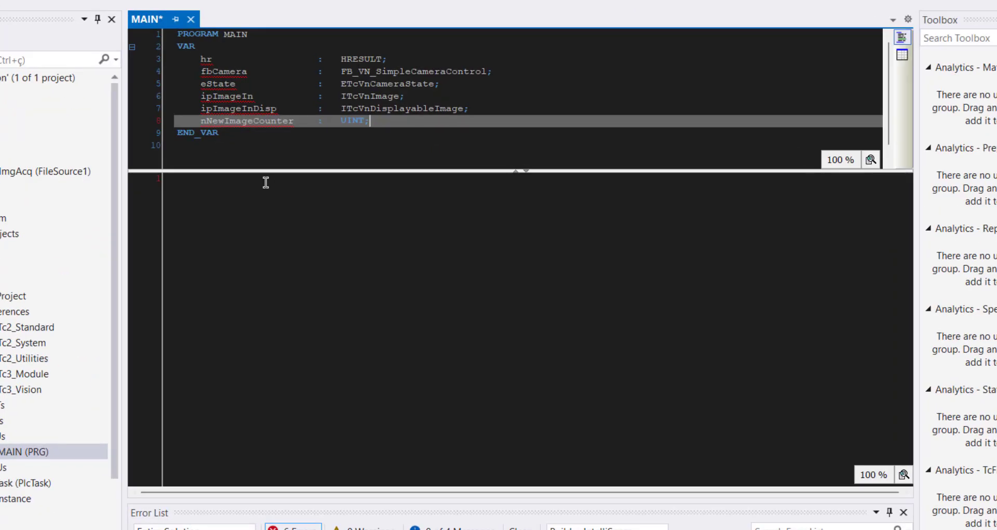
{"action": "left_click", "coordinate": [265, 182]}
{"action": "key", "text": "ctrl+v"}
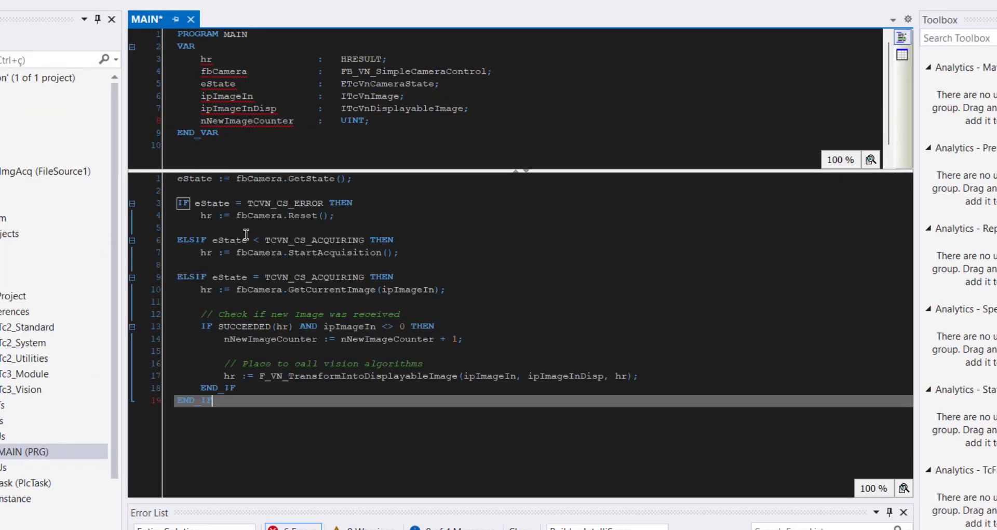
Step: Rebuild the PLC01 project
{"action": "left_click", "coordinate": [396, 352]}
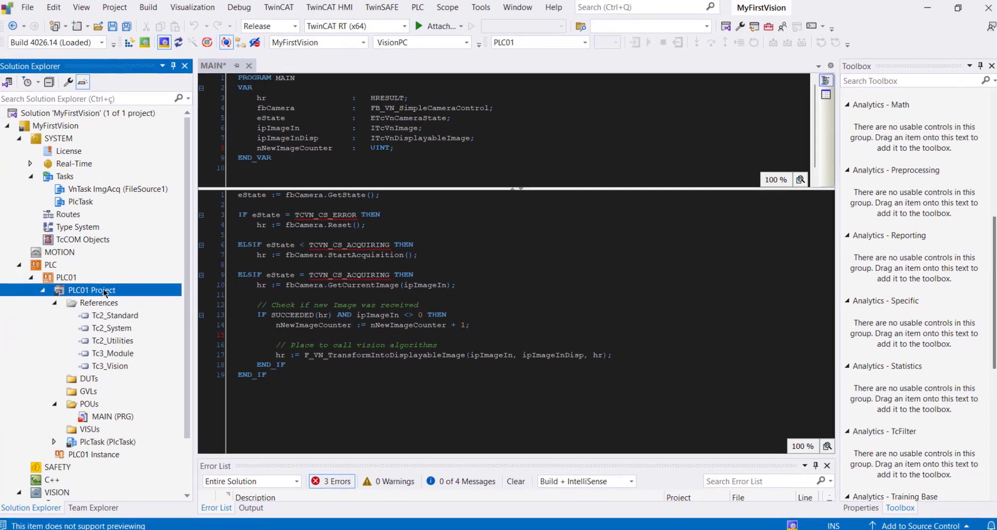
{"action": "right_click", "coordinate": [13, 297]}
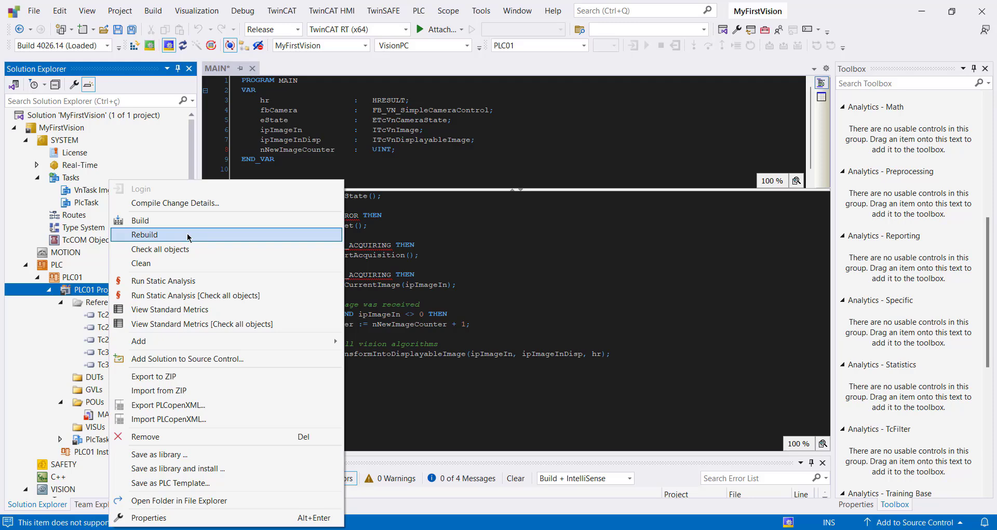
{"action": "left_click", "coordinate": [188, 234]}
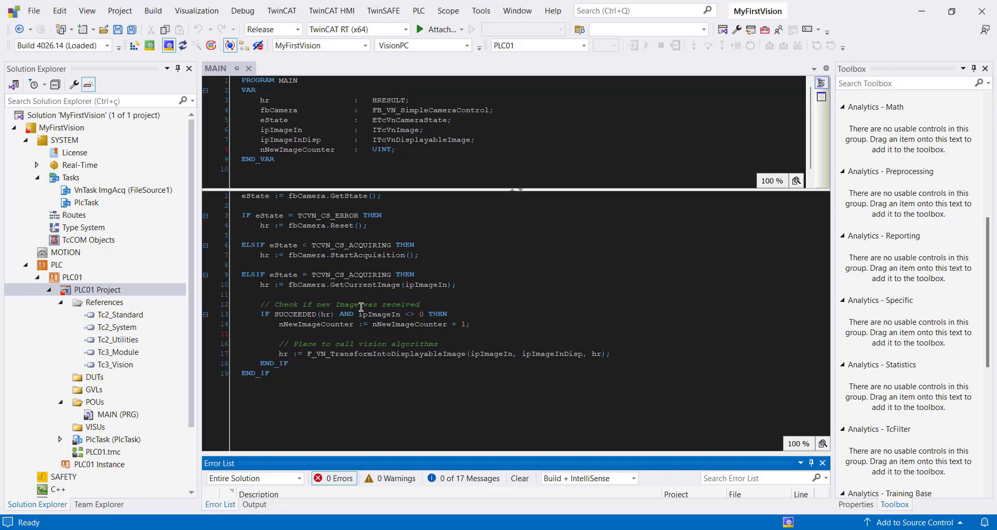
Step: Open the symbol initialization settings of PLC01 Instance
{"action": "scroll", "coordinate": [139, 303], "scroll_direction": "down", "scroll_amount": 2}
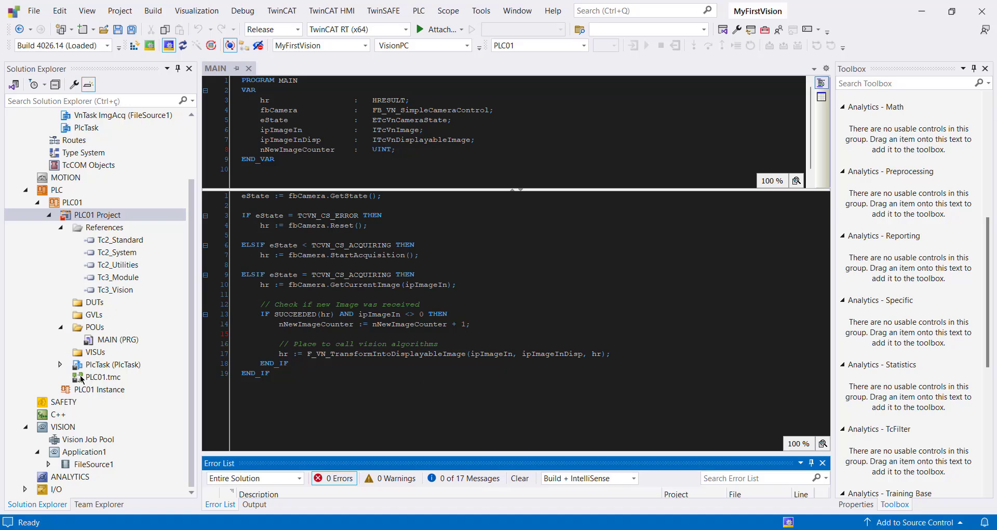
{"action": "double_click", "coordinate": [107, 391]}
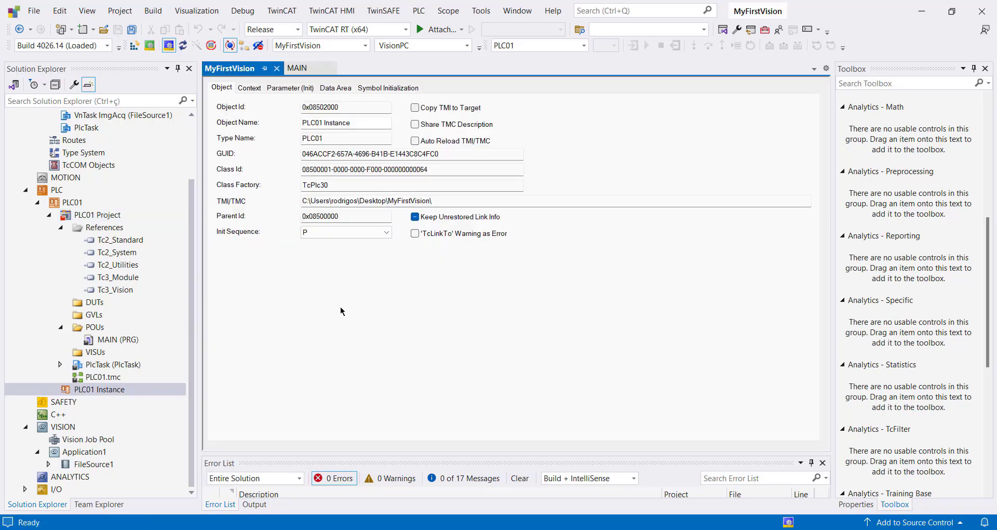
{"action": "left_click", "coordinate": [404, 89]}
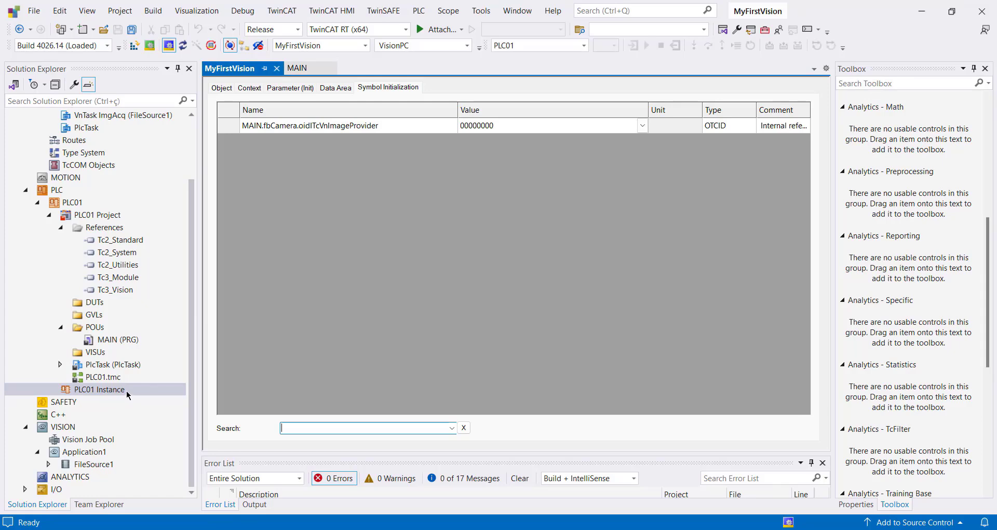
Step: Check the variable declarations in MAIN, especially the FB_VN_SimpleCameraControl type of fbCamera
{"action": "left_click", "coordinate": [297, 68]}
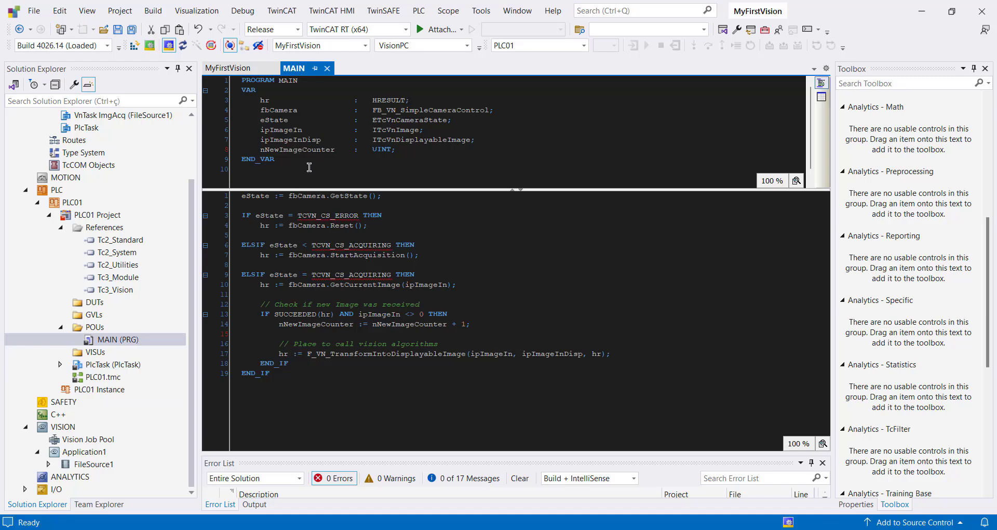
{"action": "left_click_drag", "start_coordinate": [309, 167], "coordinate": [240, 101]}
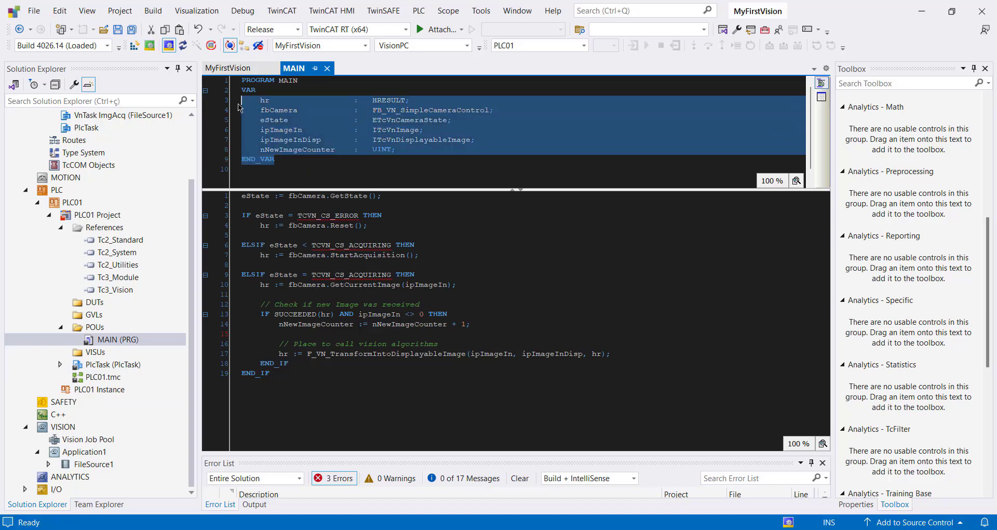
{"action": "double_click", "coordinate": [439, 114]}
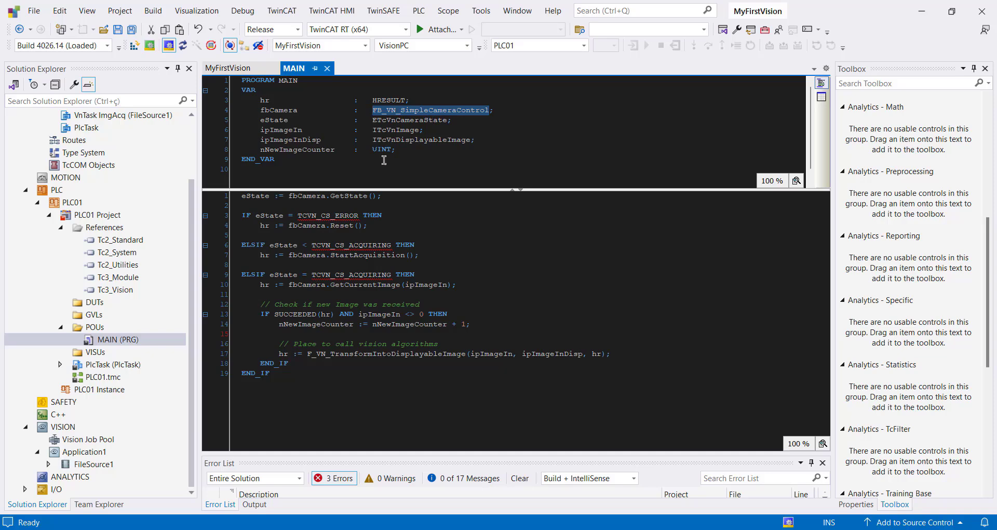
{"action": "left_click", "coordinate": [325, 169]}
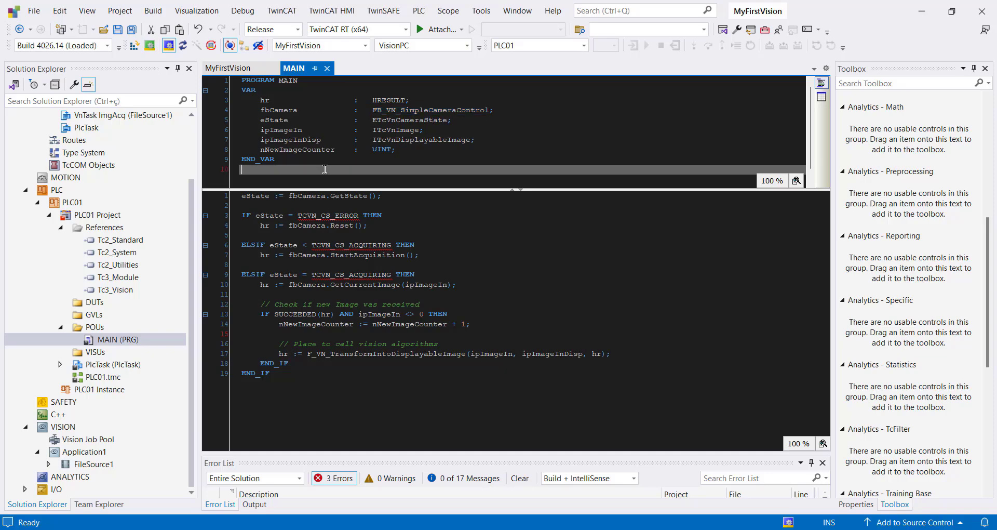
Step: In the symbol initialization, set MAIN.fbCamera.oidITcVnImageProvider to 01010030 'FileSource1 Image Provider (CTcVnFileImageProvider)'
{"action": "left_click", "coordinate": [228, 68]}
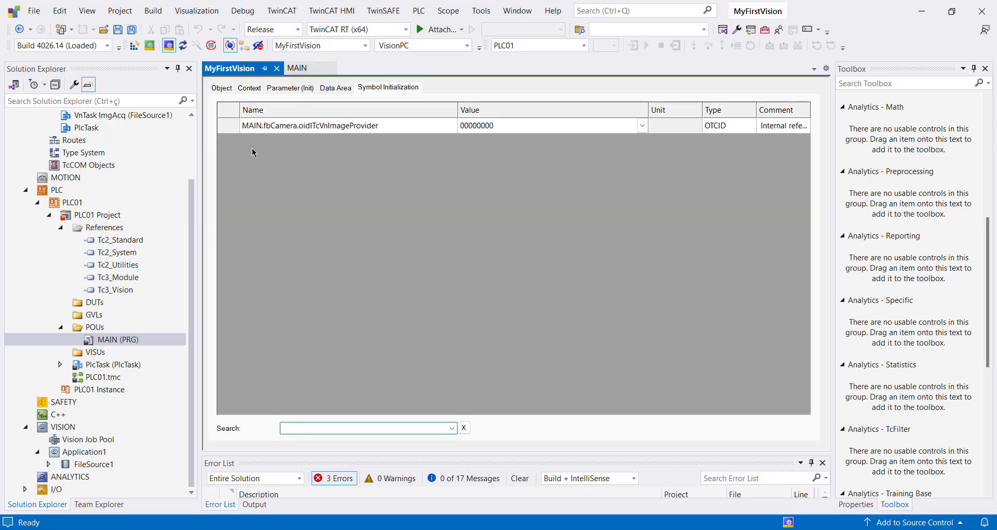
{"action": "left_click", "coordinate": [646, 126]}
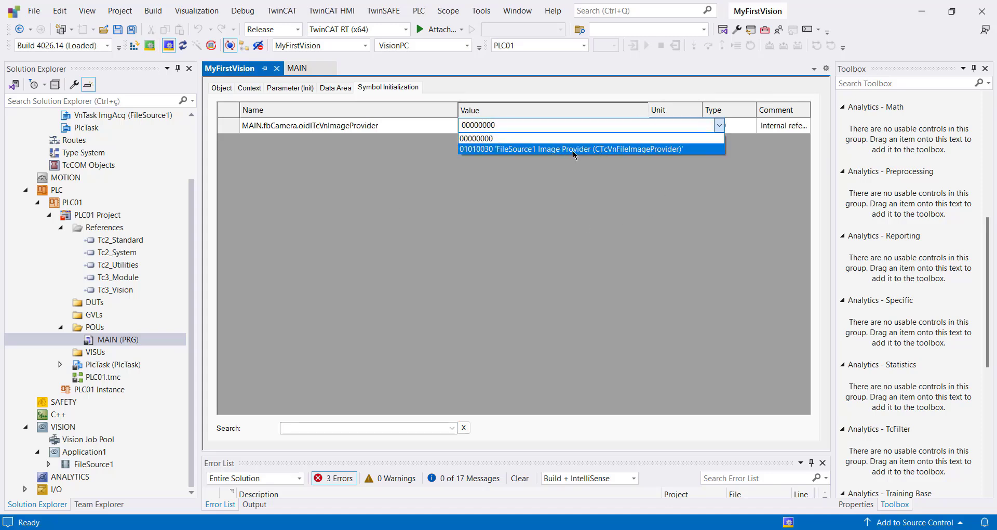
{"action": "left_click", "coordinate": [605, 149]}
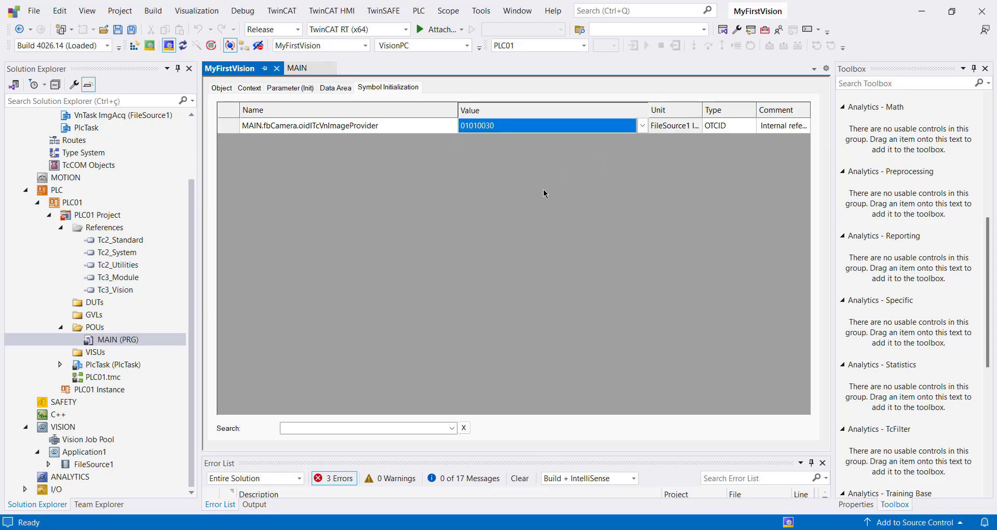
Step: Review FileSource1's child objects and file source control settings, and save the project
{"action": "left_click", "coordinate": [48, 464]}
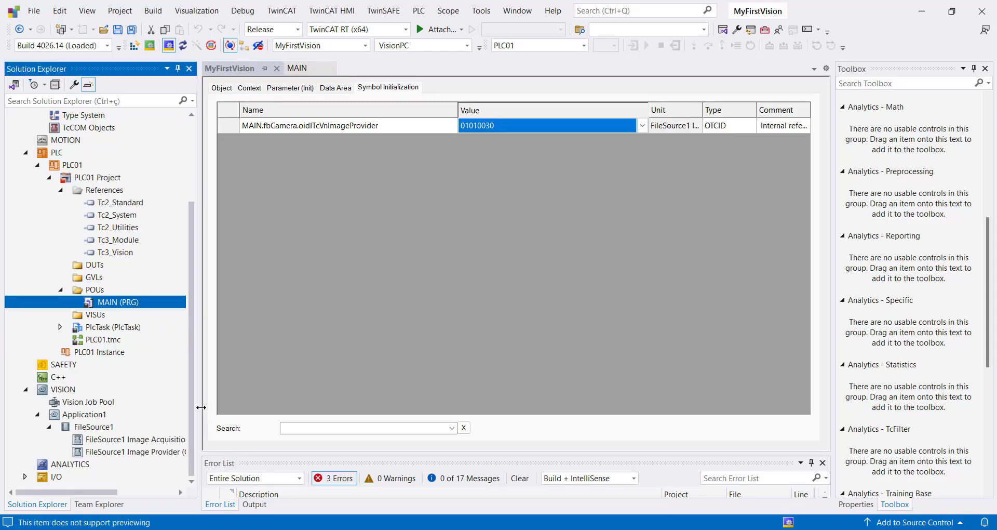
{"action": "left_click_drag", "start_coordinate": [201, 407], "coordinate": [273, 408]}
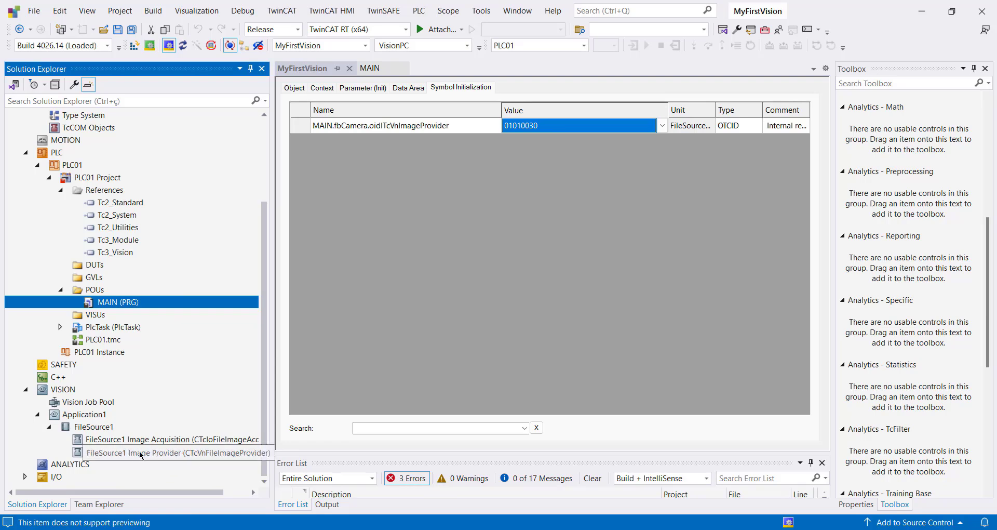
{"action": "double_click", "coordinate": [94, 426]}
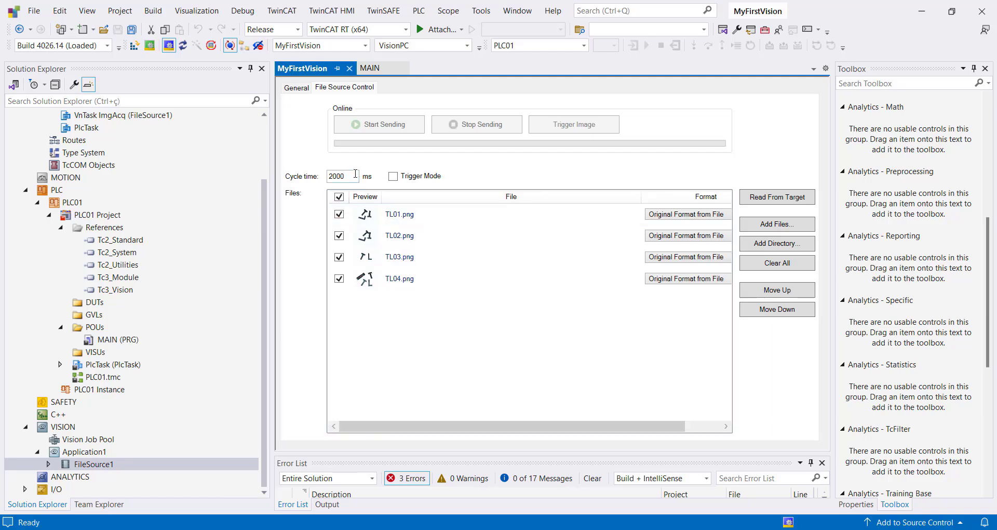
{"action": "left_click", "coordinate": [133, 30]}
{"action": "left_click", "coordinate": [350, 69]}
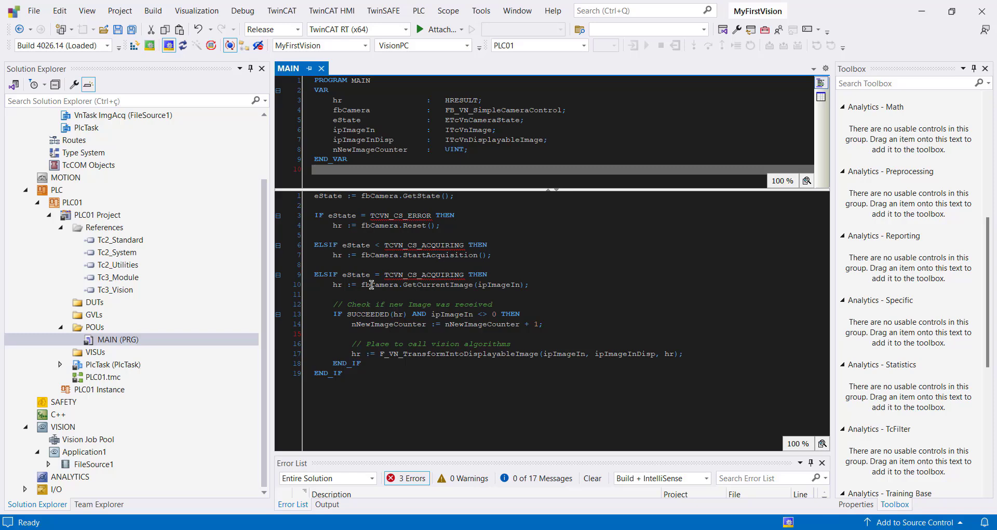
Step: Read the real-time cores from the target and enable core 1 as the RT core instead of core 0
{"action": "scroll", "coordinate": [104, 294], "scroll_direction": "up", "scroll_amount": 3}
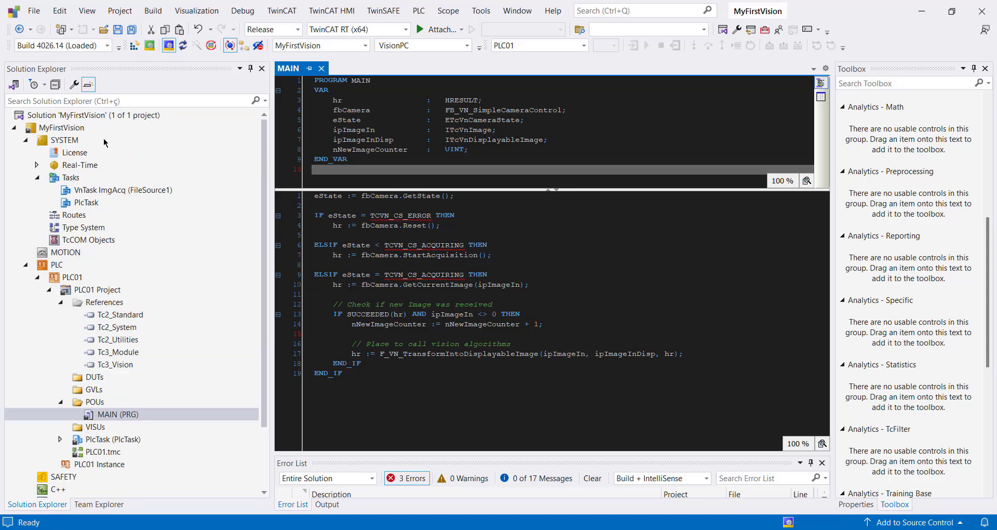
{"action": "double_click", "coordinate": [83, 166]}
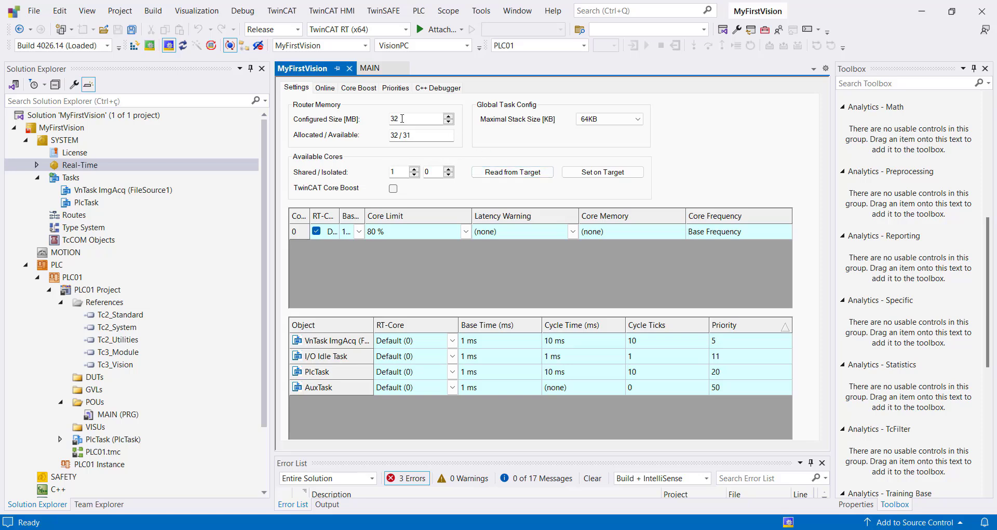
{"action": "left_click", "coordinate": [512, 174]}
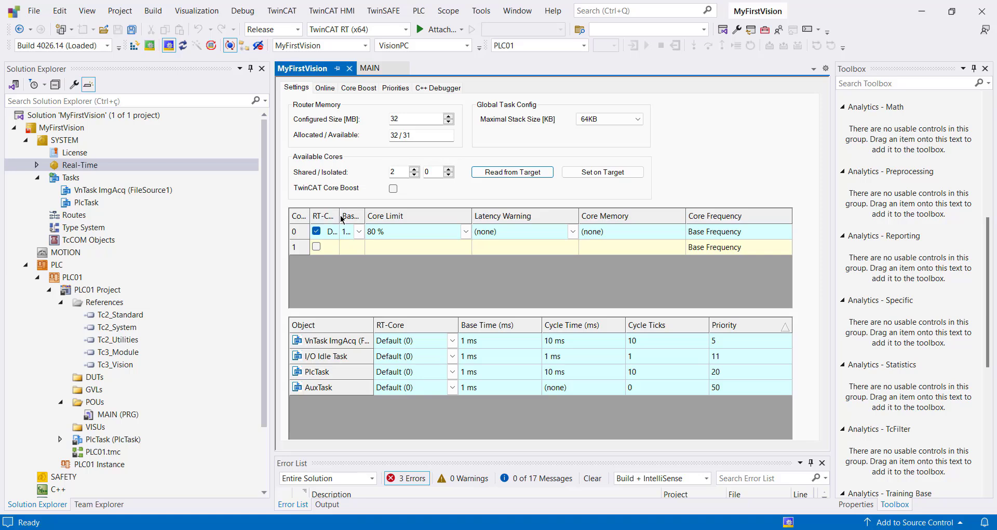
{"action": "left_click_drag", "start_coordinate": [341, 219], "coordinate": [380, 219]}
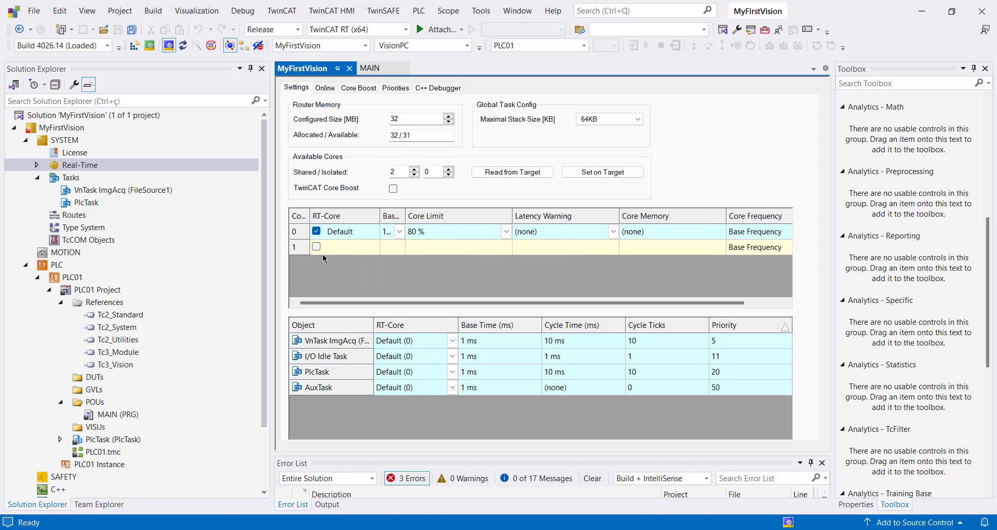
{"action": "left_click", "coordinate": [330, 231]}
{"action": "left_click", "coordinate": [316, 247]}
{"action": "left_click", "coordinate": [317, 231]}
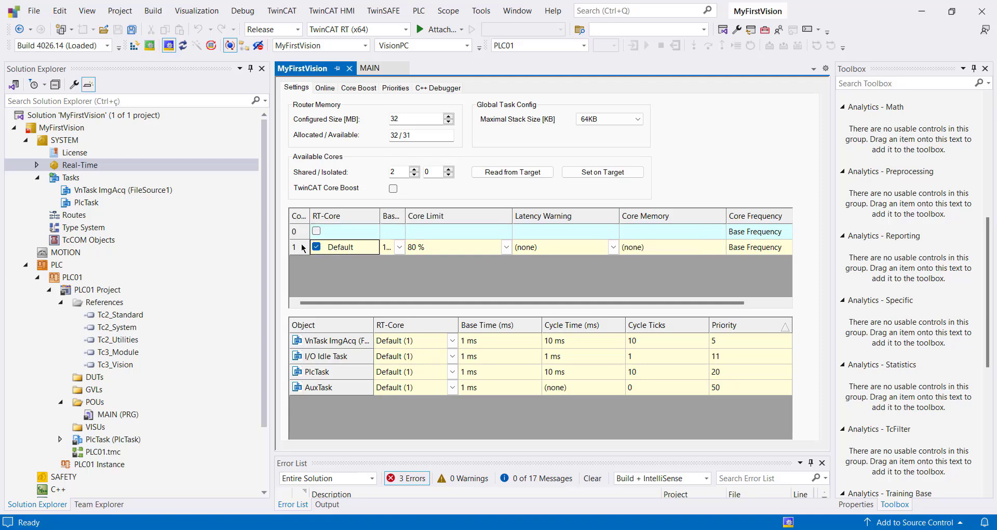
Step: Check the configured router memory size and close the real-time settings
{"action": "left_click_drag", "start_coordinate": [403, 118], "coordinate": [384, 119]}
{"action": "left_click", "coordinate": [416, 121]}
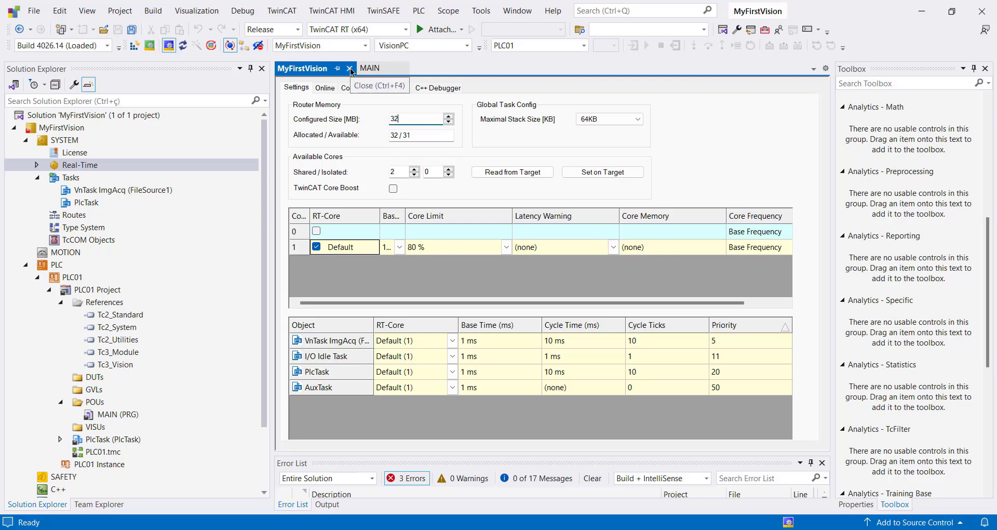
{"action": "left_click", "coordinate": [350, 69]}
Step: Examine the TC3 PLC and TC3 Vision Base entries in the project's license overview, and close it
{"action": "double_click", "coordinate": [82, 154]}
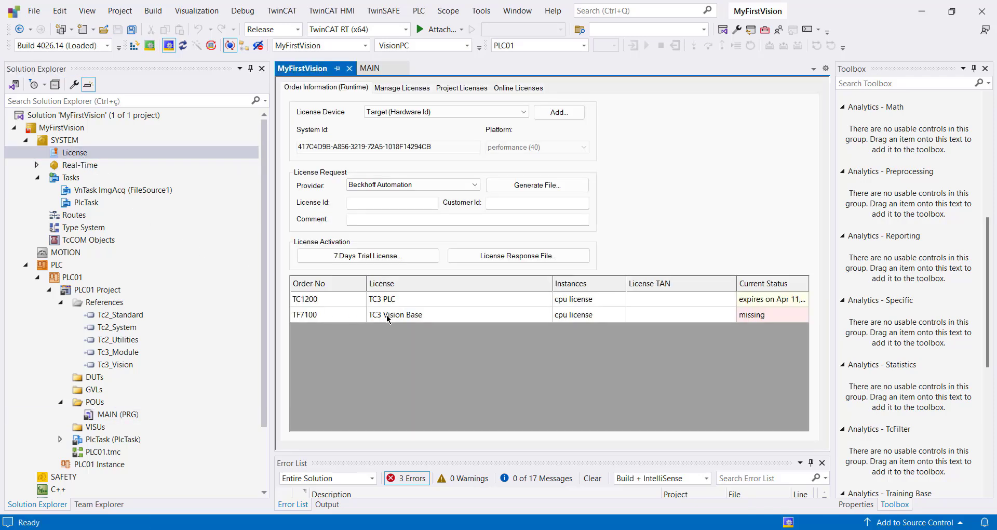
{"action": "left_click", "coordinate": [415, 302]}
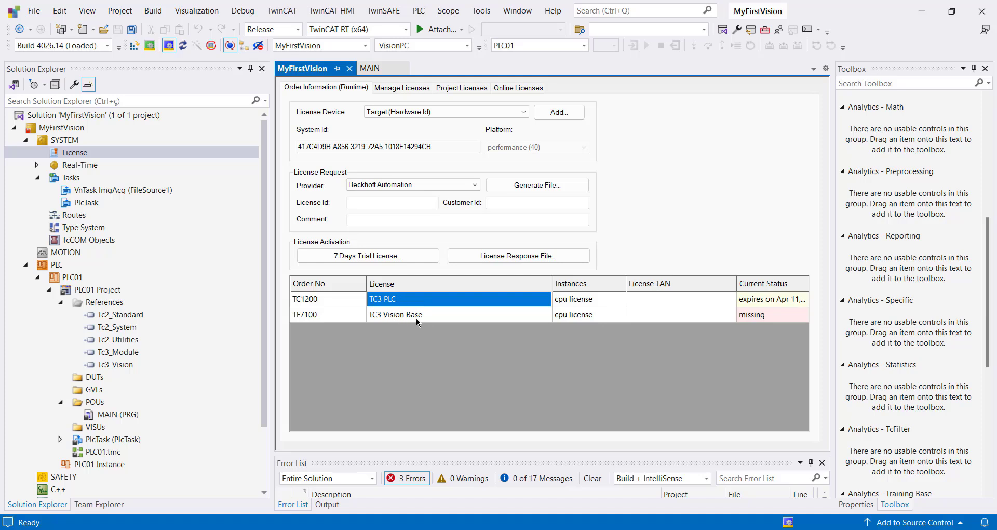
{"action": "left_click", "coordinate": [418, 318]}
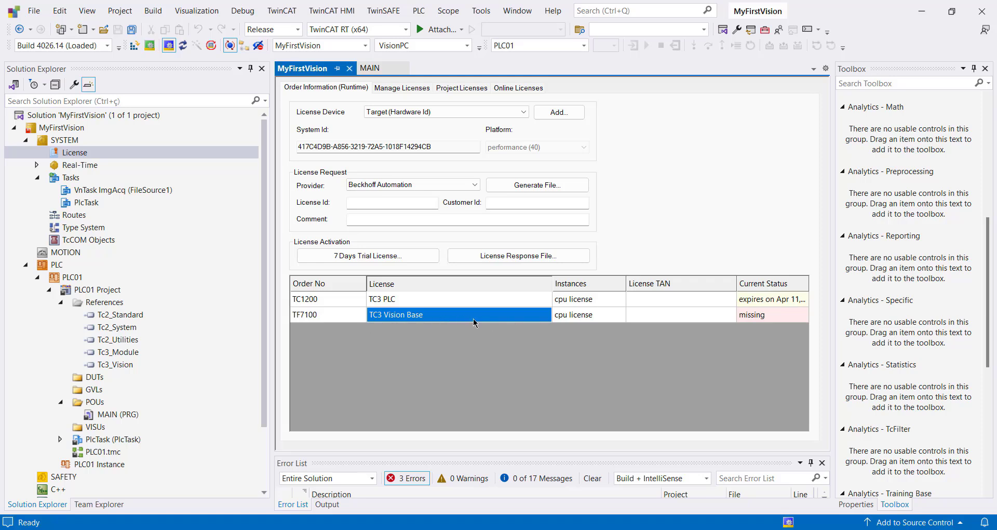
{"action": "left_click", "coordinate": [349, 68]}
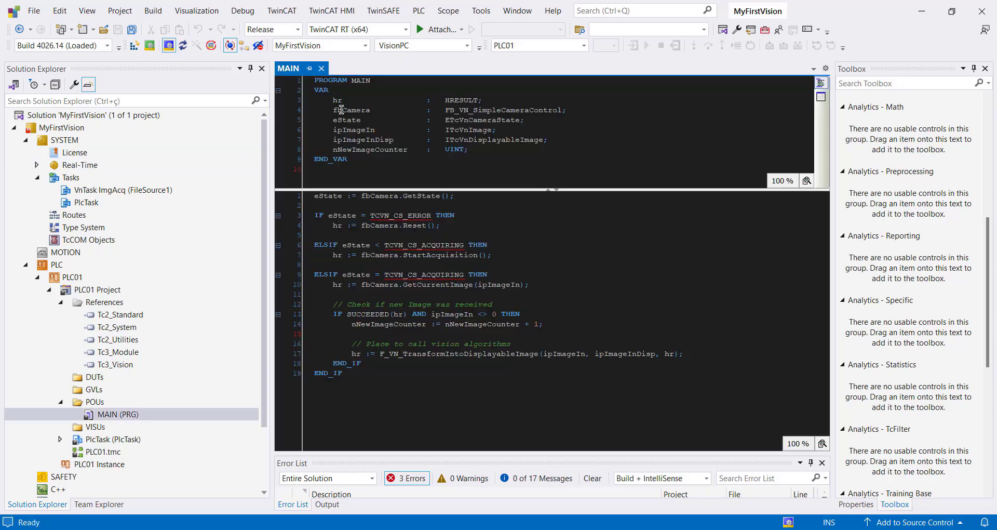
Step: Activate the MyFirstVision configuration on VisionPC, generating the missing trial licenses with the requested security code and restarting TwinCAT in Run Mode
{"action": "left_click", "coordinate": [134, 47]}
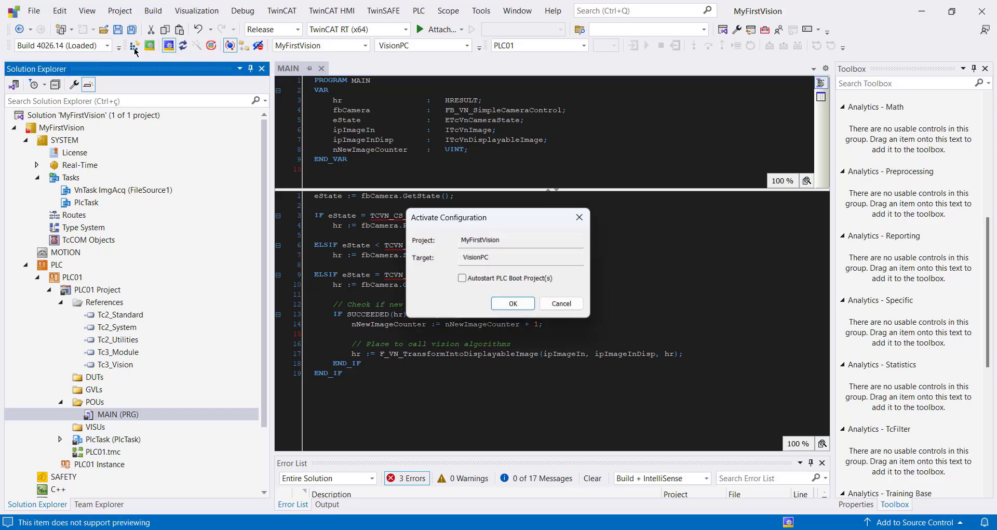
{"action": "left_click", "coordinate": [514, 305]}
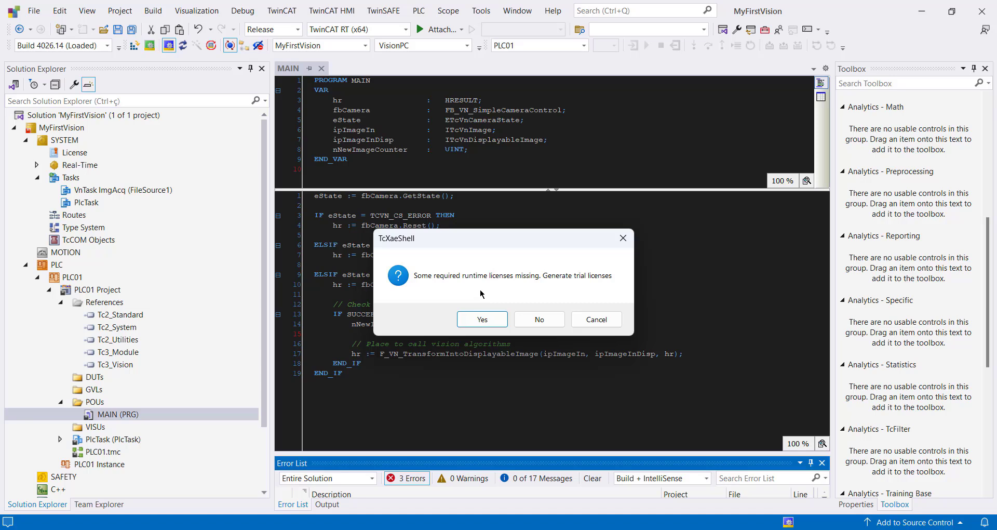
{"action": "left_click", "coordinate": [482, 319]}
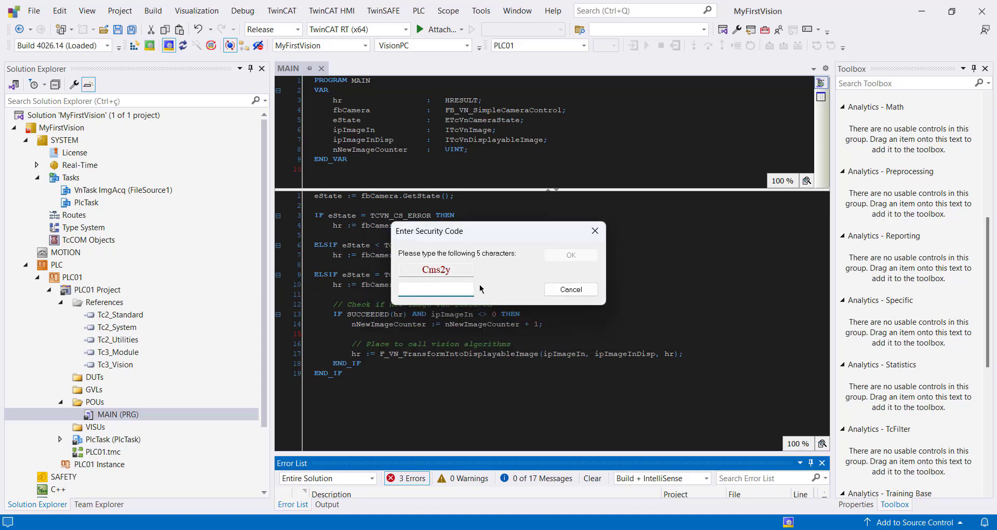
{"action": "type", "text": "Cms2y"}
{"action": "key", "text": "Return"}
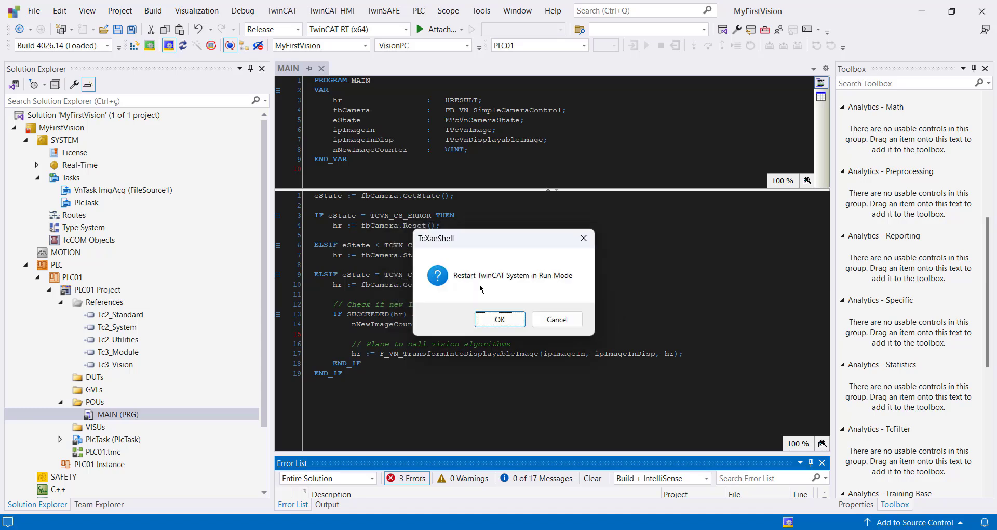
{"action": "key", "text": "Return"}
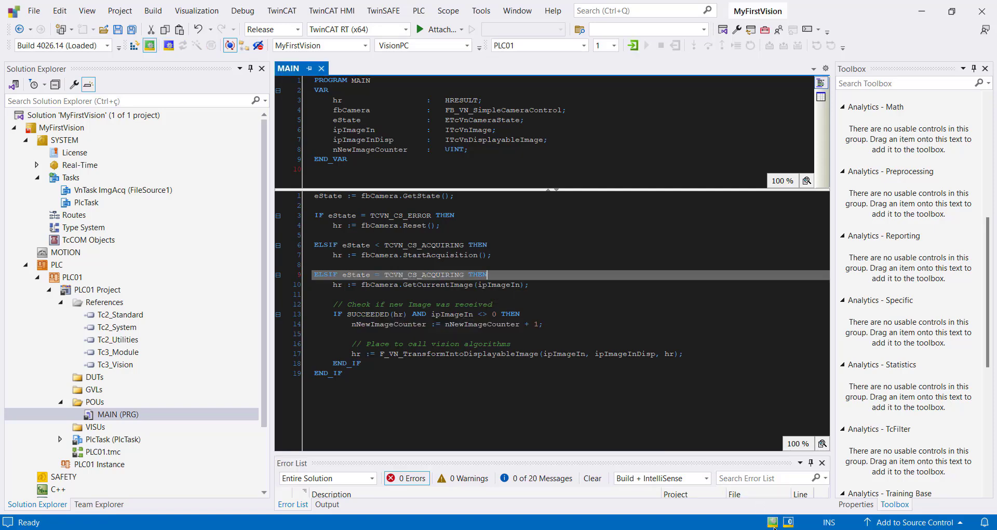
Step: Log in to PLC01 on VisionPC with the program download confirmed, and start the PLC program
{"action": "left_click", "coordinate": [633, 45]}
{"action": "left_click", "coordinate": [487, 301]}
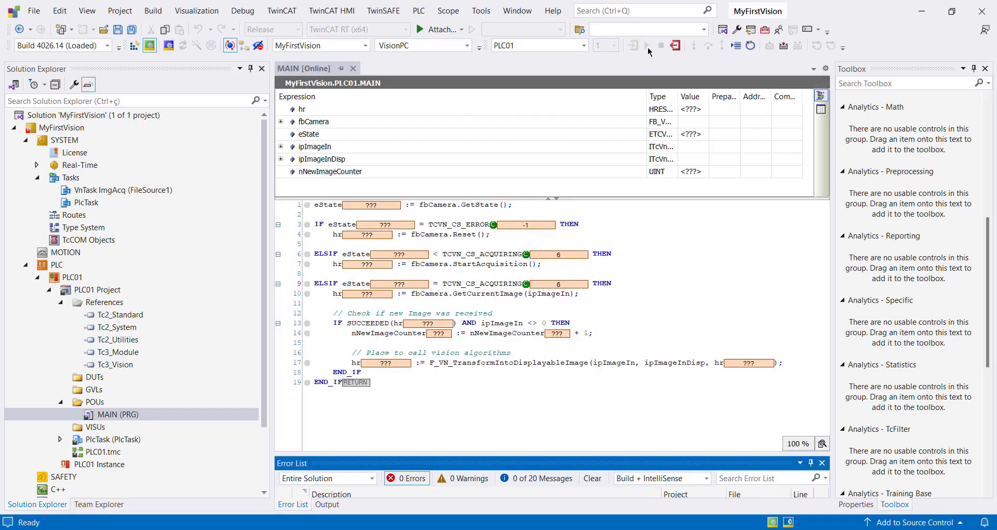
{"action": "left_click", "coordinate": [647, 46]}
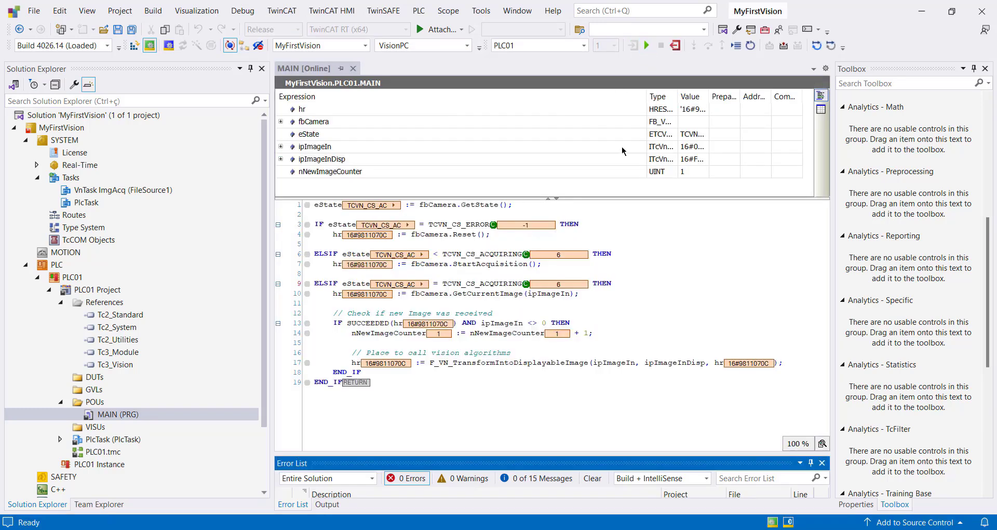
Step: Fit the Expression column and widen the Value column in MAIN's online view to examine the camera state, image pointers and image counter
{"action": "double_click", "coordinate": [645, 94]}
{"action": "left_click_drag", "start_coordinate": [436, 96], "coordinate": [544, 96]}
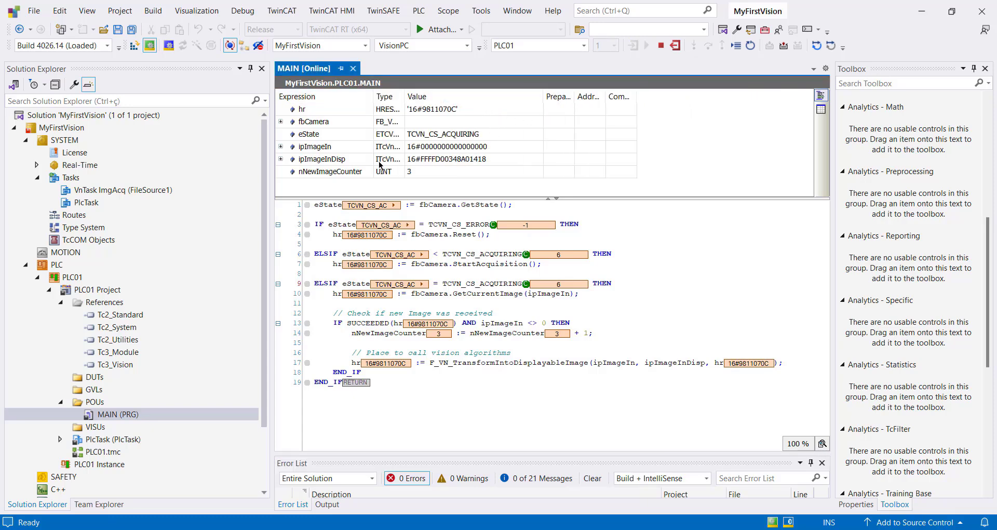
{"action": "left_click", "coordinate": [418, 161]}
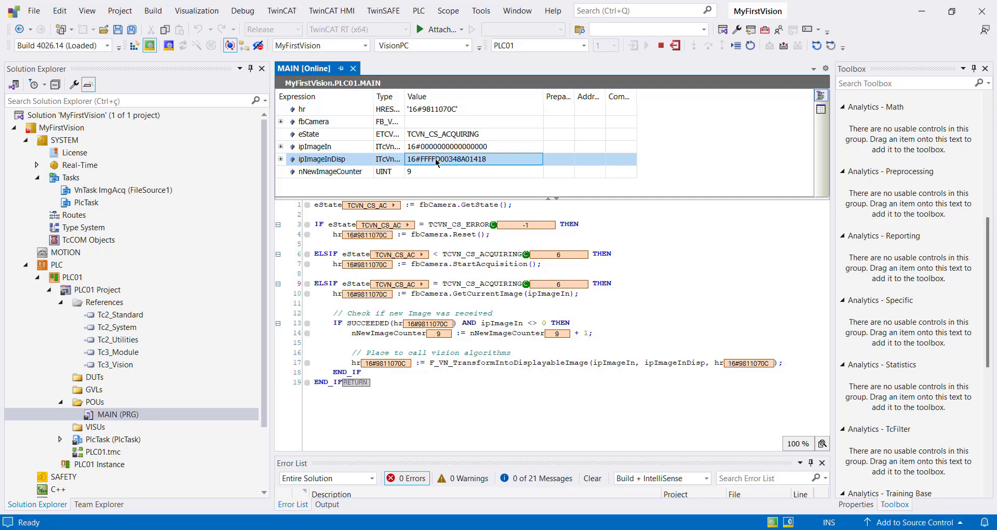
{"action": "left_click", "coordinate": [520, 215]}
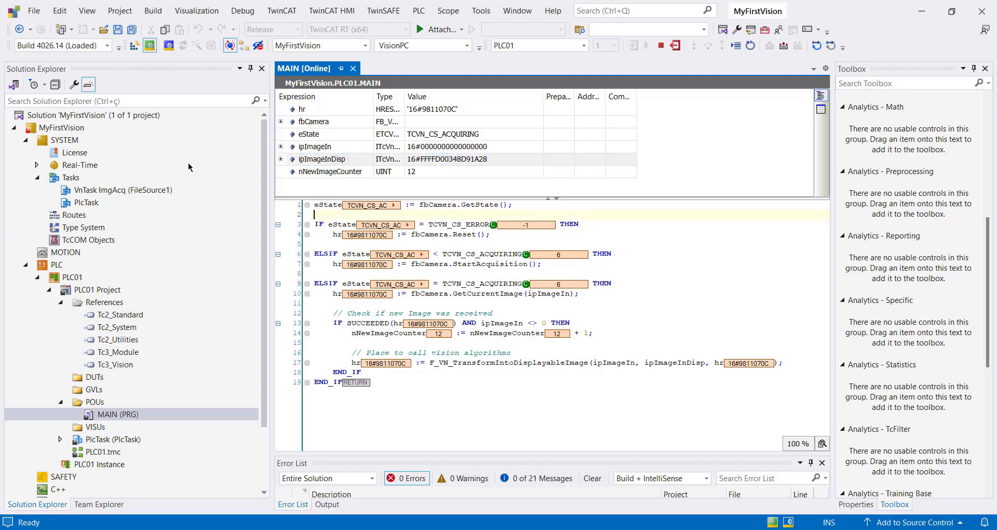
Step: Open the ADS Image Watch window and select VisionPC as its target
{"action": "left_click", "coordinate": [86, 13]}
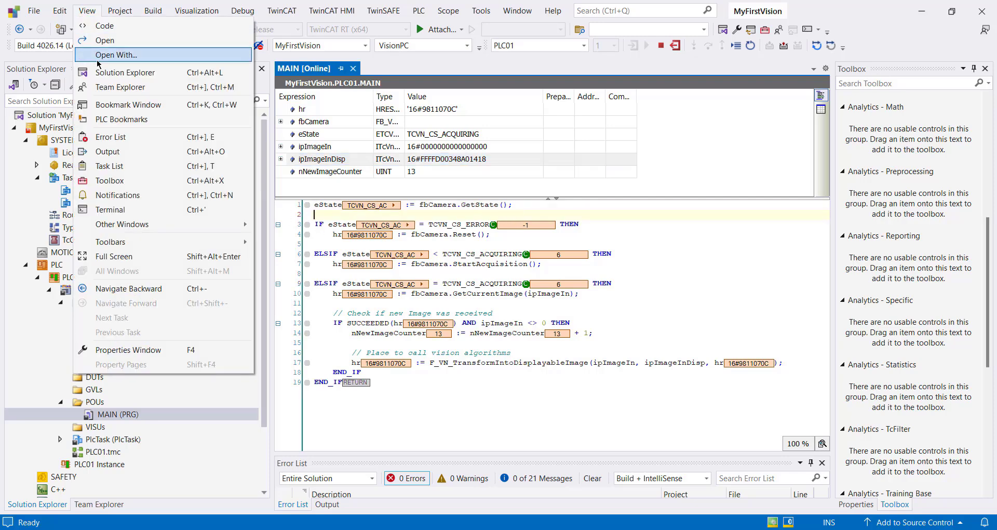
{"action": "mouse_move", "coordinate": [125, 224]}
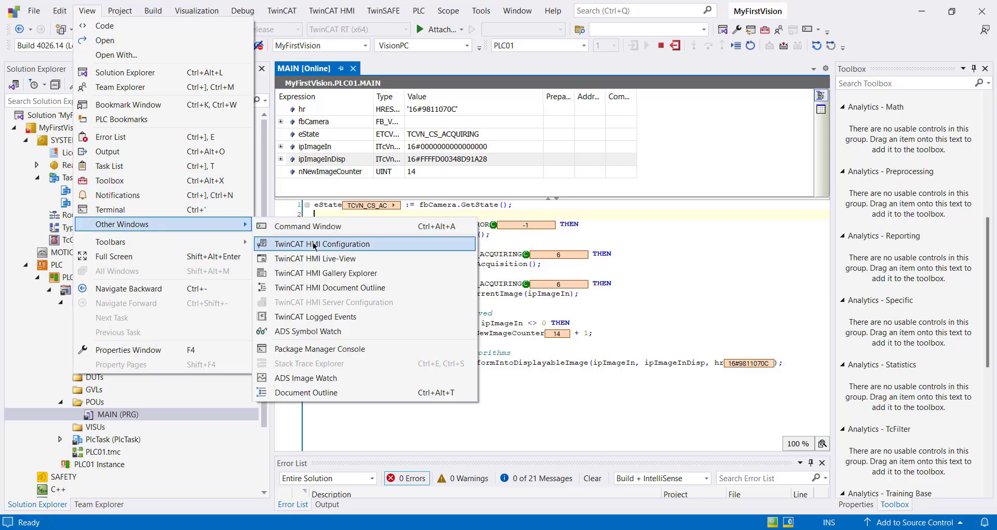
{"action": "left_click", "coordinate": [363, 379]}
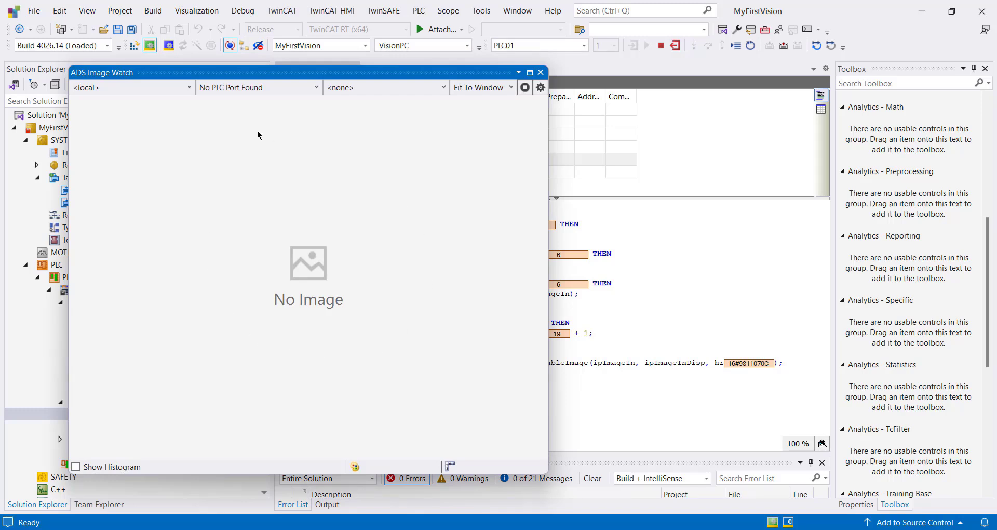
{"action": "left_click", "coordinate": [189, 87]}
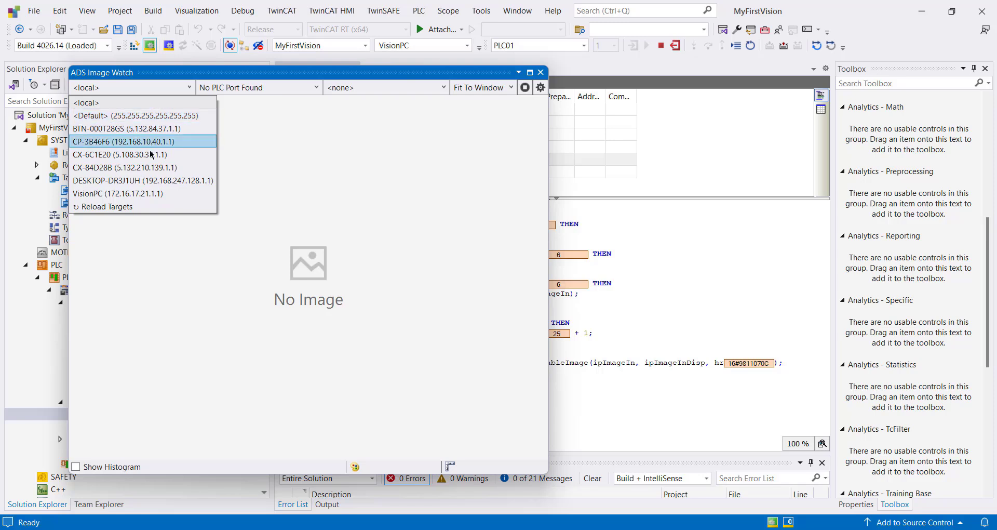
{"action": "left_click", "coordinate": [115, 194]}
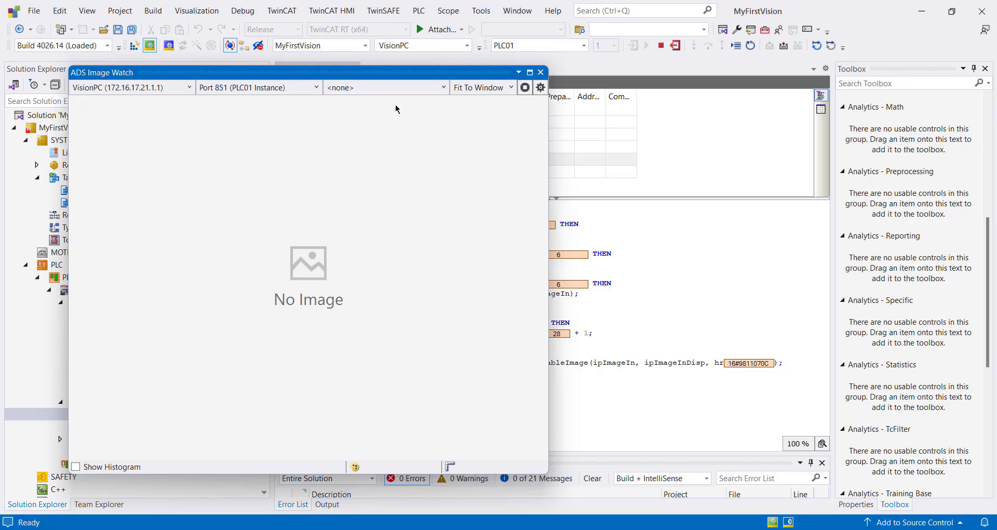
Step: Display the image symbol MAIN.ipImageInDisp in ADS Image Watch at 75% zoom
{"action": "left_click", "coordinate": [444, 87]}
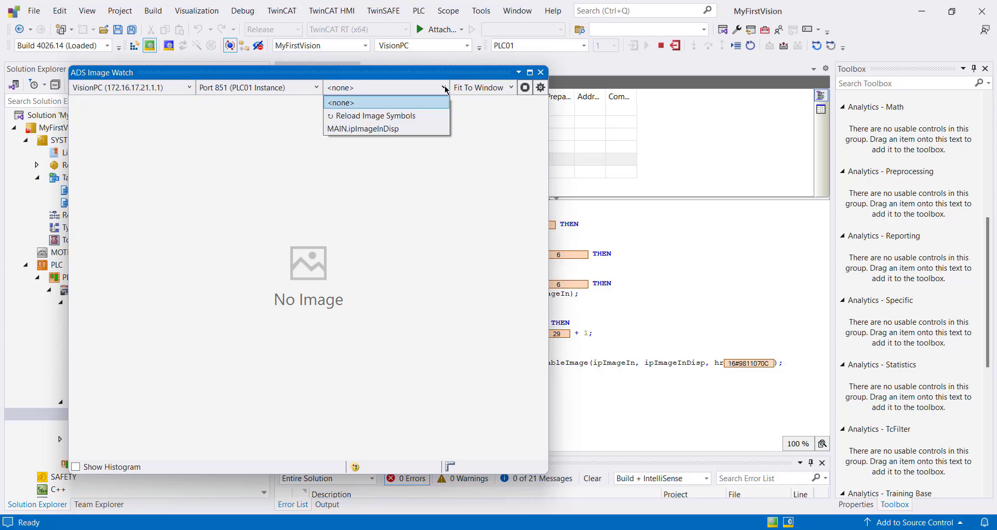
{"action": "left_click", "coordinate": [391, 130]}
{"action": "left_click", "coordinate": [483, 87]}
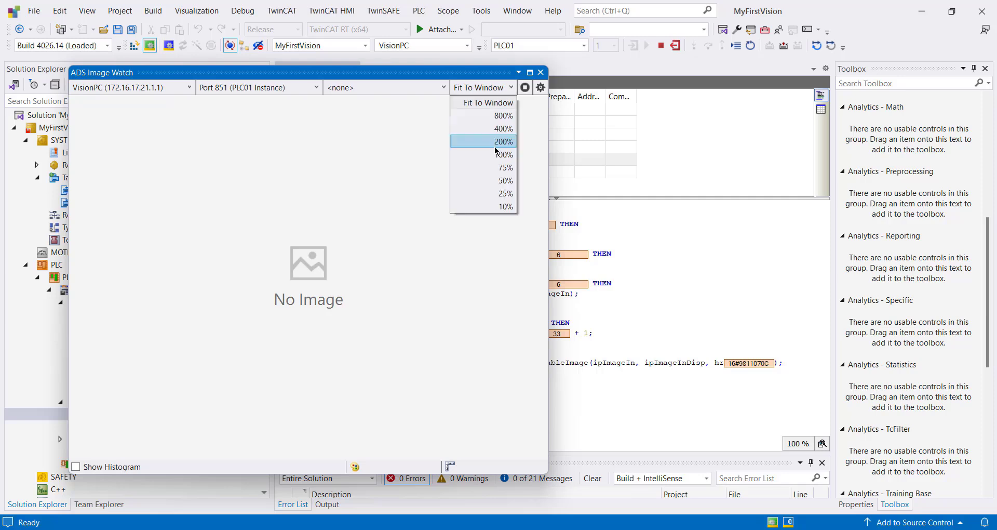
{"action": "left_click", "coordinate": [497, 167]}
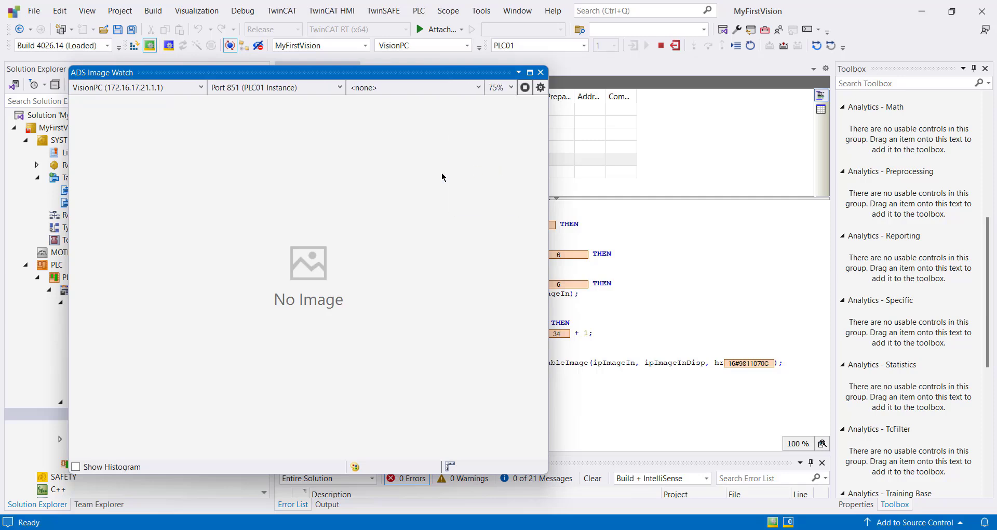
{"action": "left_click", "coordinate": [467, 91]}
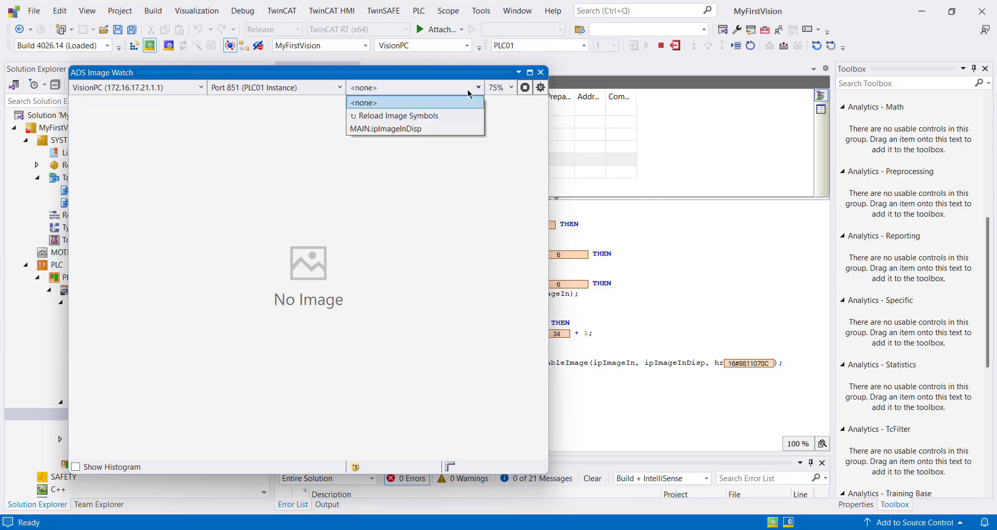
{"action": "left_click", "coordinate": [438, 130]}
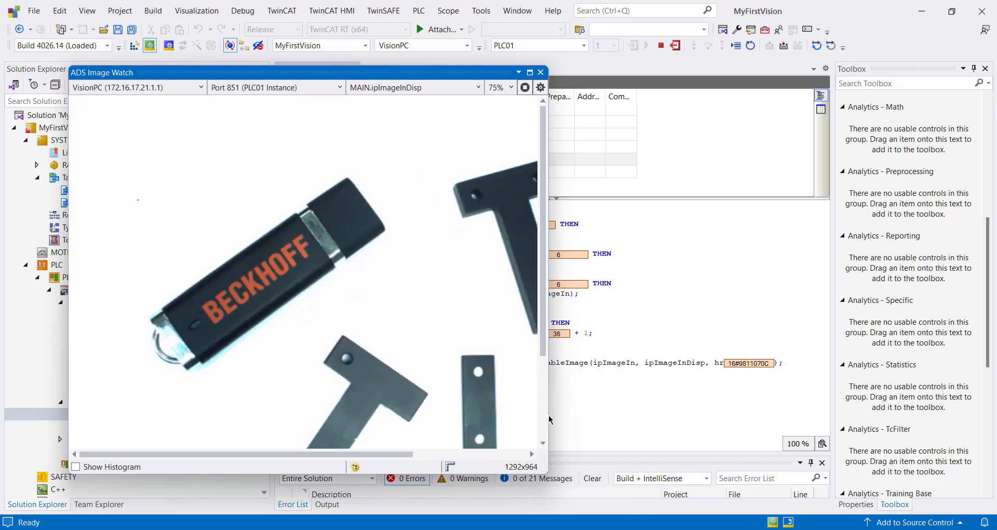
Step: Move and enlarge the ADS Image Watch window to view the acquired images, and close it
{"action": "left_click_drag", "start_coordinate": [449, 72], "coordinate": [456, 28]}
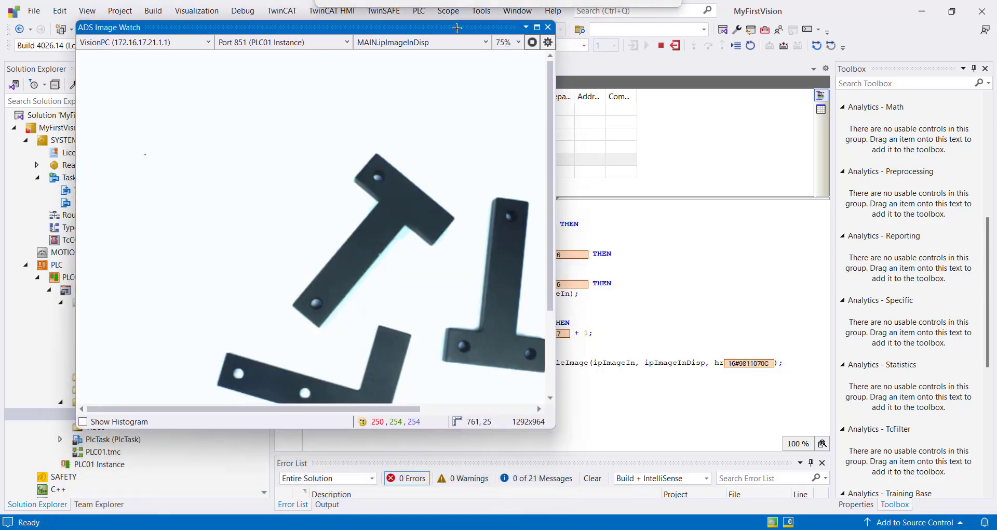
{"action": "left_click_drag", "start_coordinate": [555, 427], "coordinate": [708, 495]}
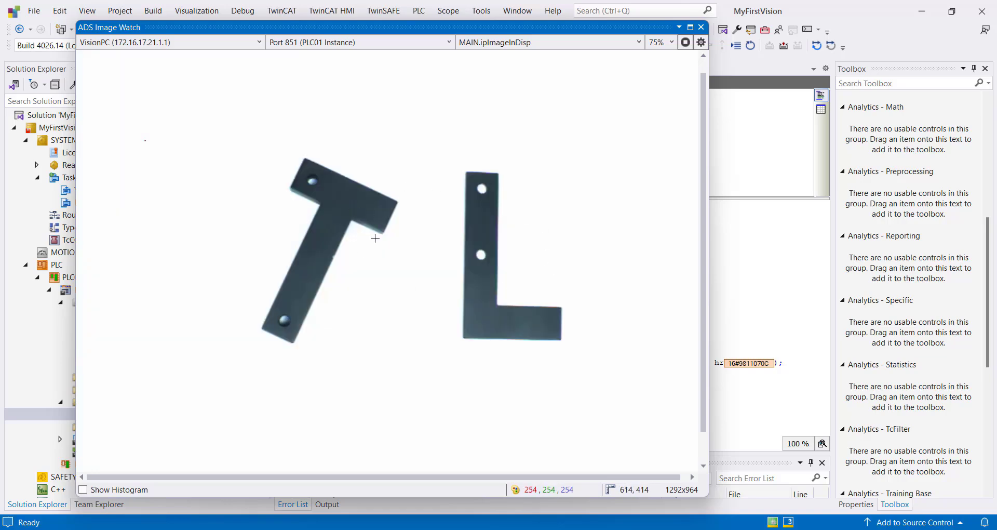
{"action": "left_click", "coordinate": [702, 27]}
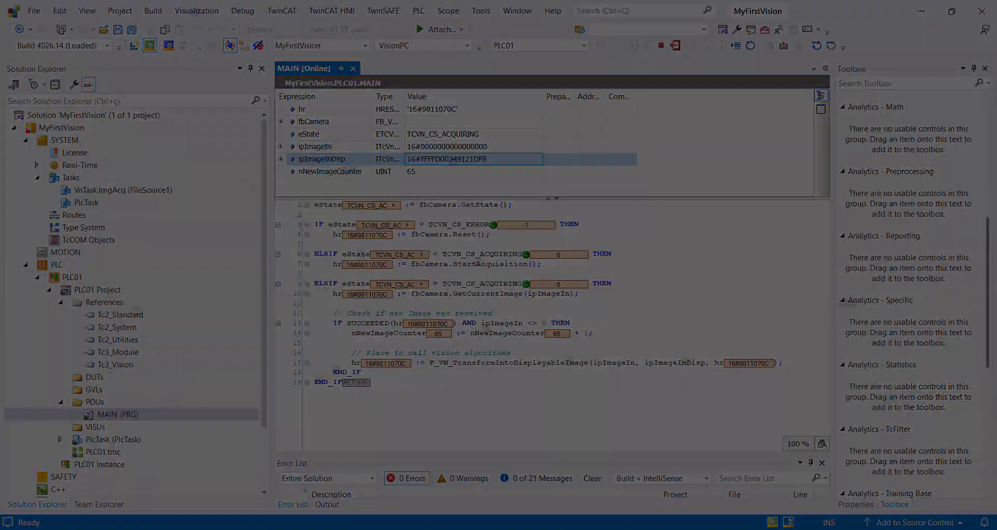